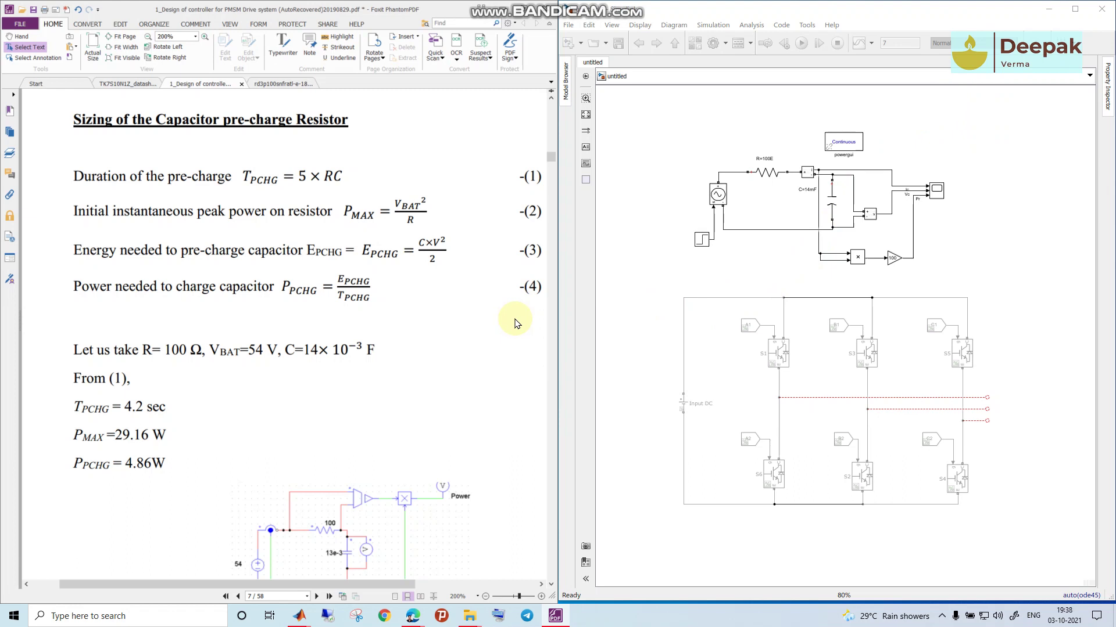
- Inspect the model, selecting and deselecting the C=14mF capacitor block
scroll(783, 155, "up", 1)
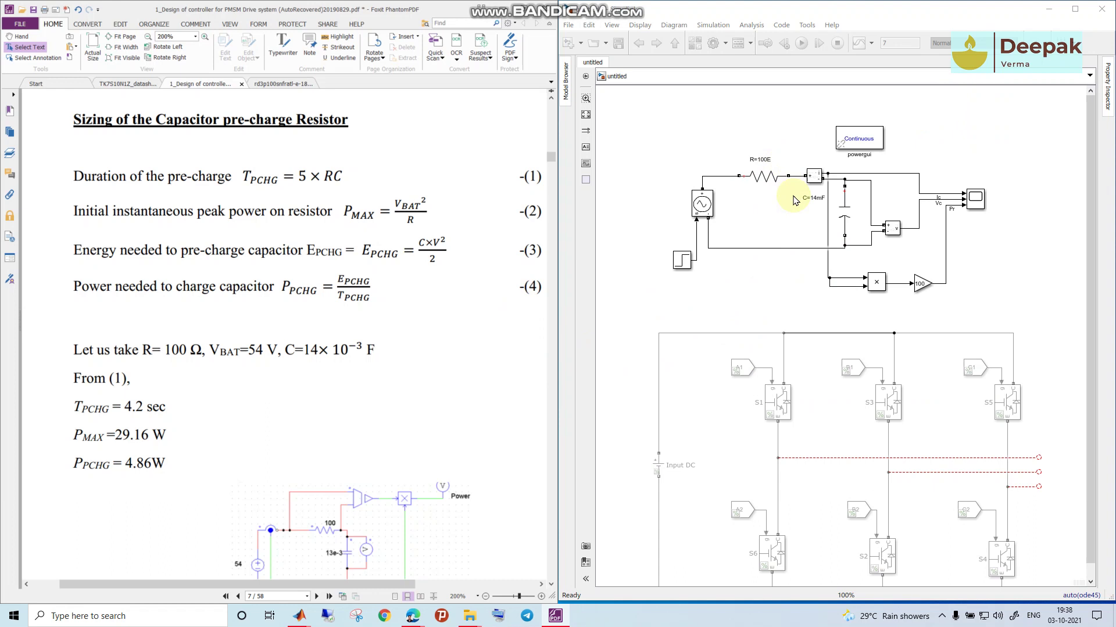
scroll(793, 201, "down", 1)
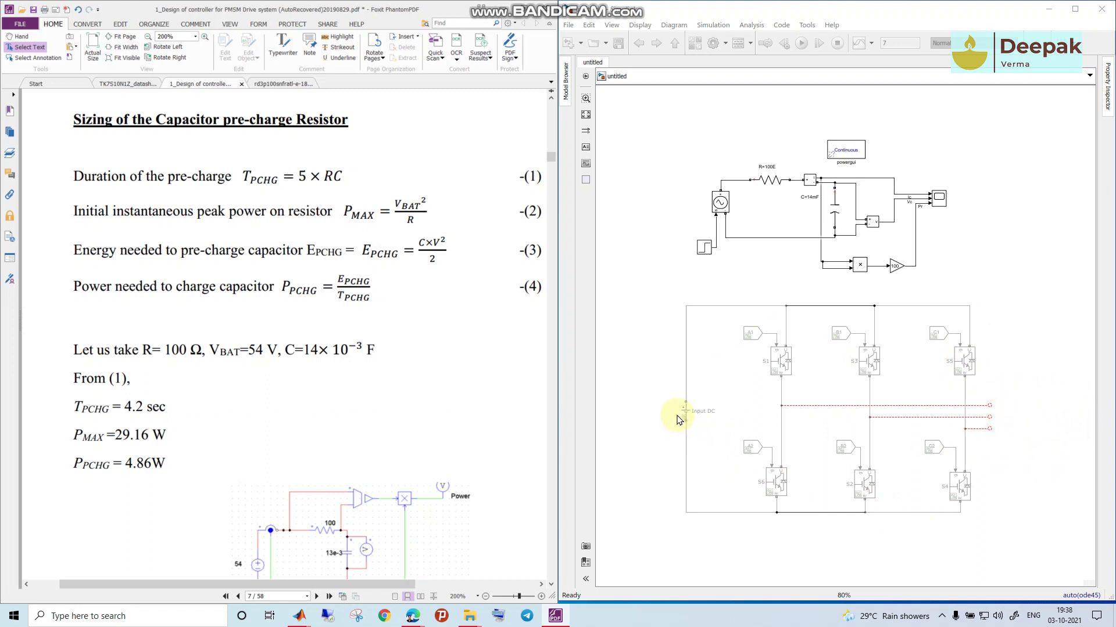
scroll(666, 433, "up", 1)
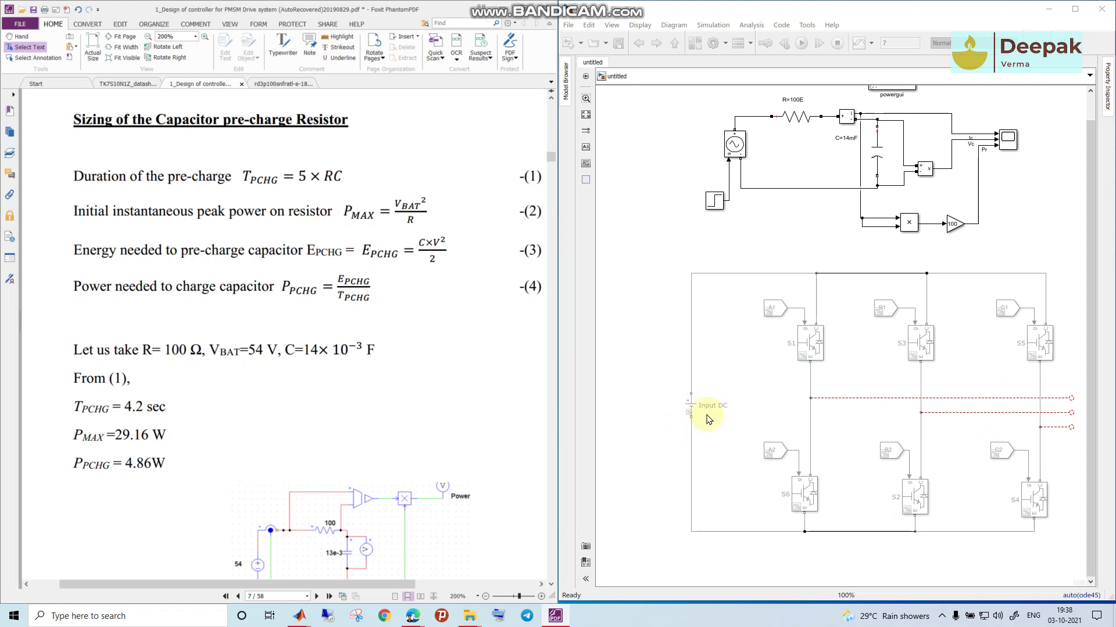
scroll(707, 420, "down", 1)
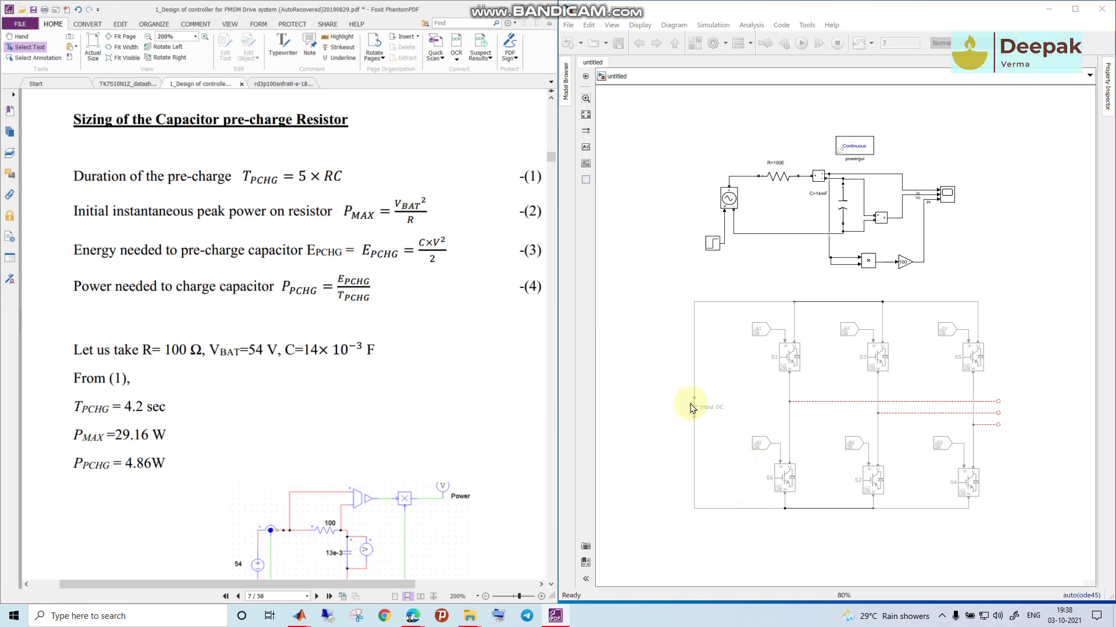
left_click(854, 211)
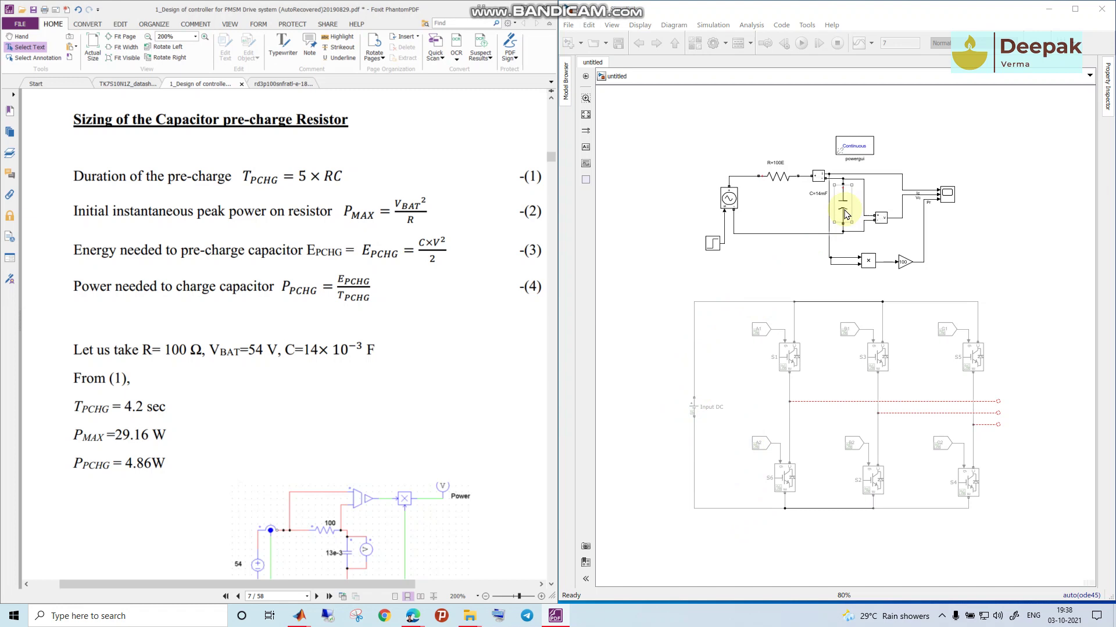
left_click(797, 219)
scroll(796, 169, "up", 2)
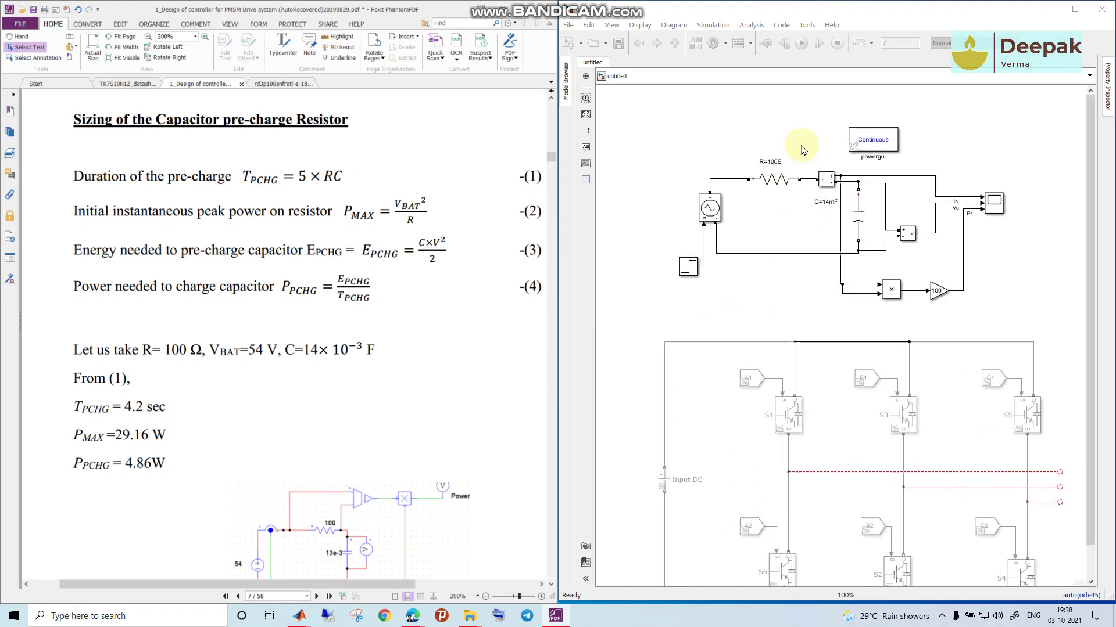
left_click(801, 315)
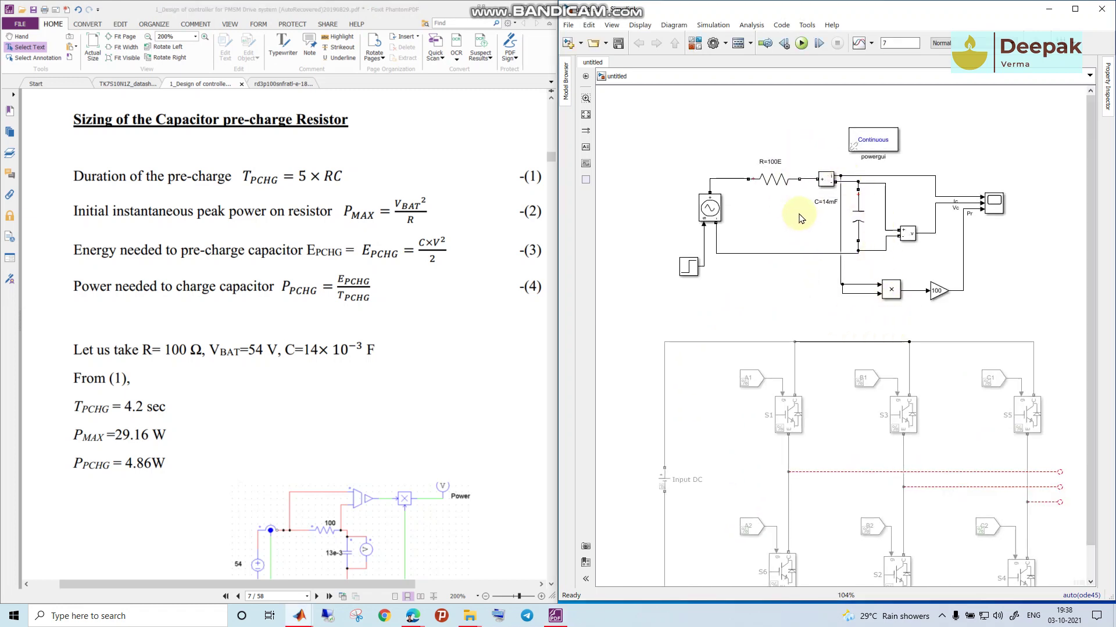
- Check the R=100E resistor block's parameters, then select the C=14mF capacitor branch
left_click(776, 186)
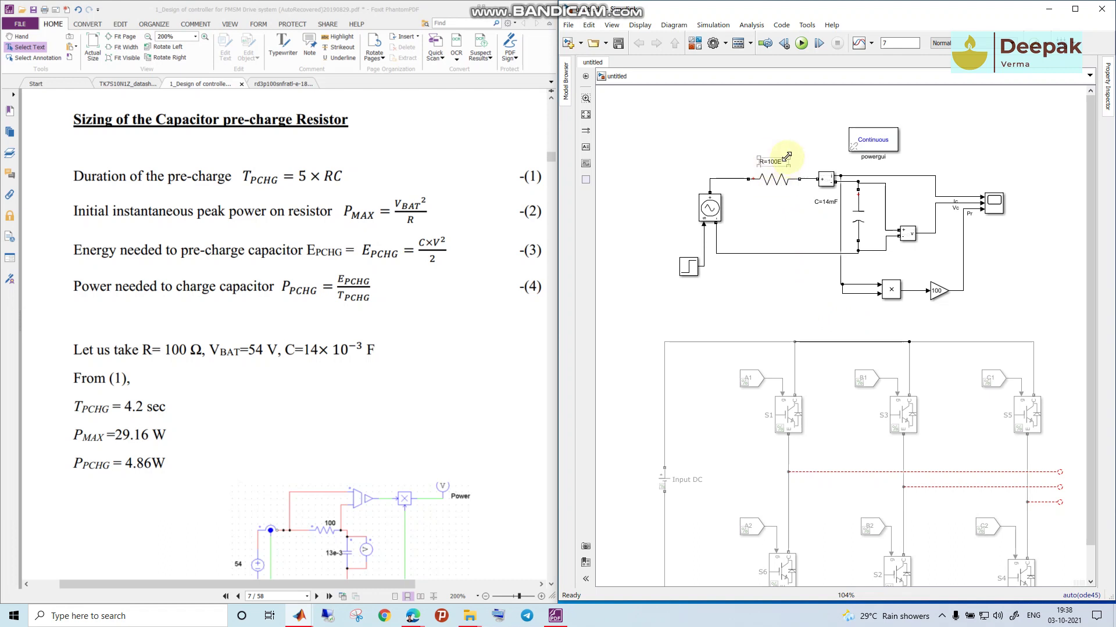
double_click(772, 178)
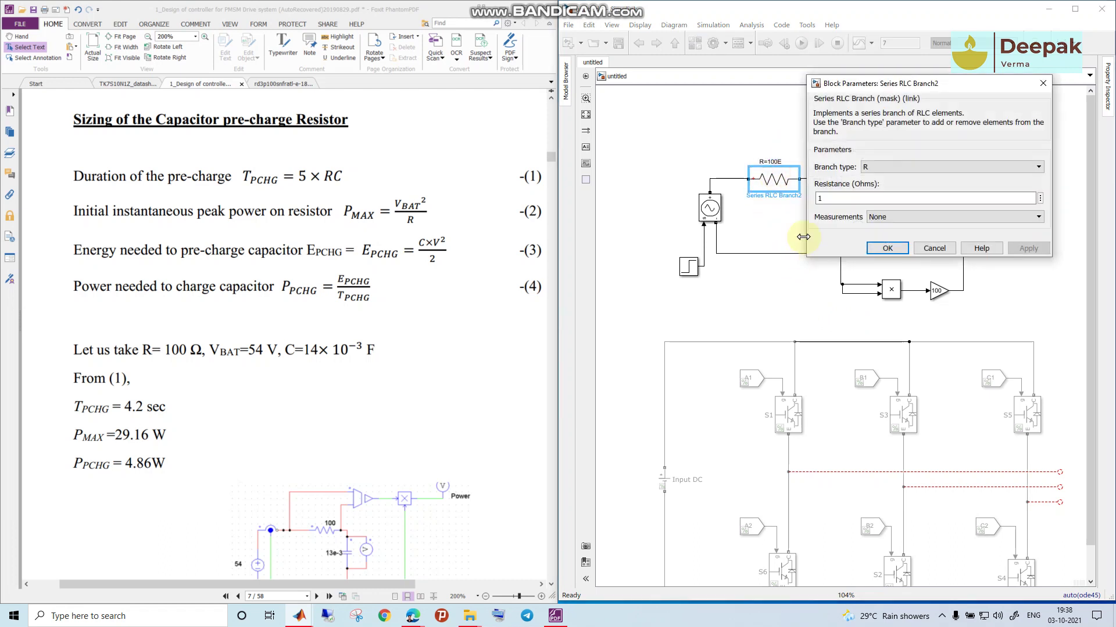
left_click(887, 248)
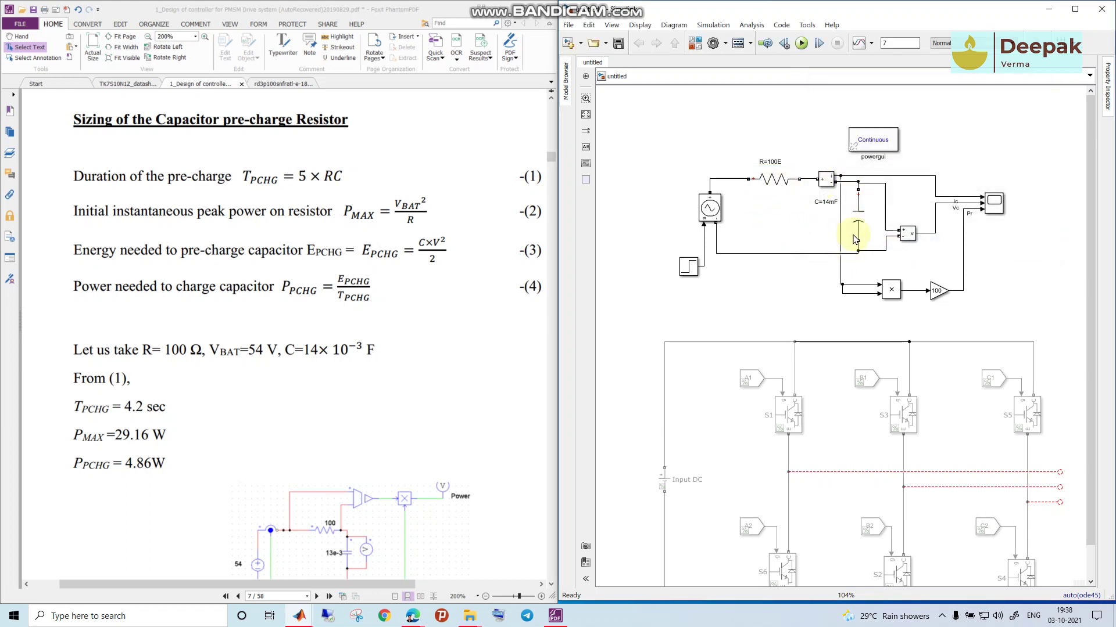
left_click(855, 205)
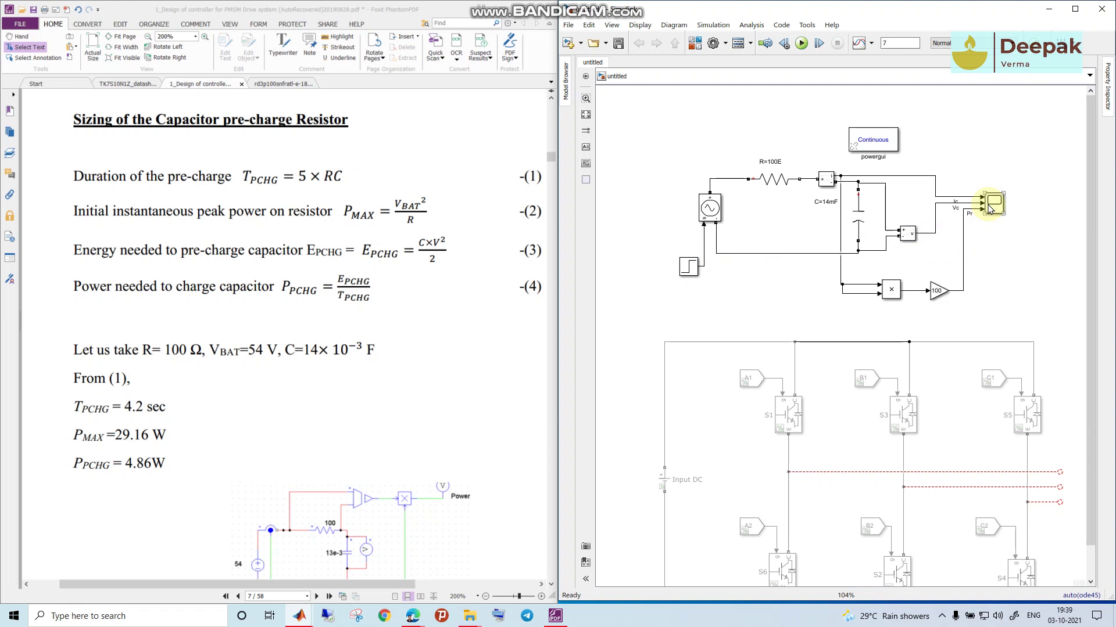
left_click(859, 218)
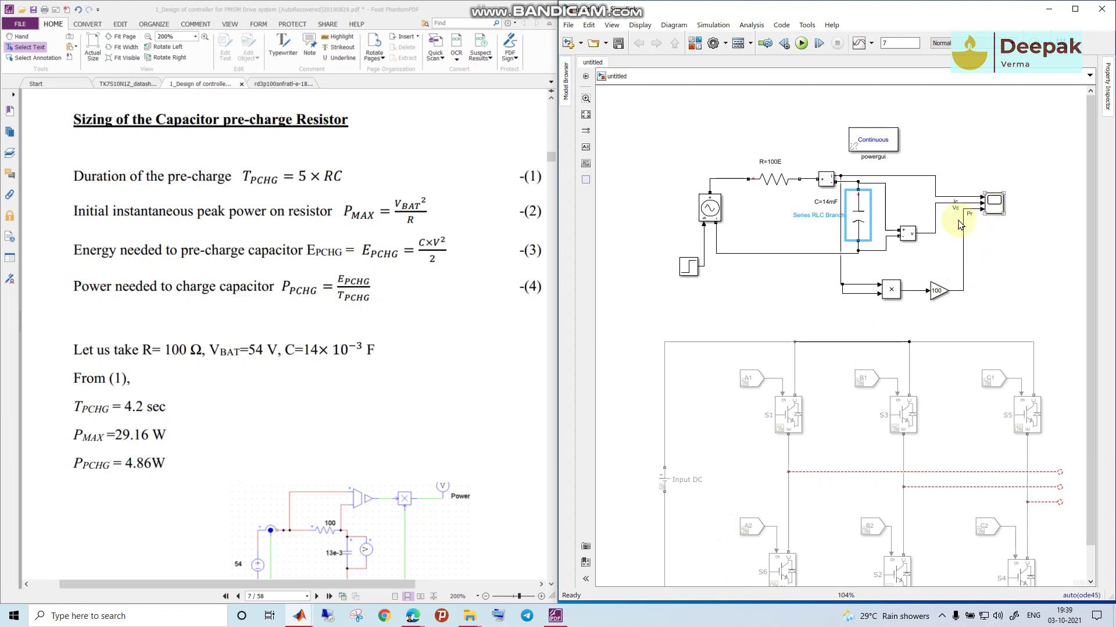
- Open the scope in a smaller window, rescale its plots, and zoom time to about 1–3.7 s
double_click(994, 203)
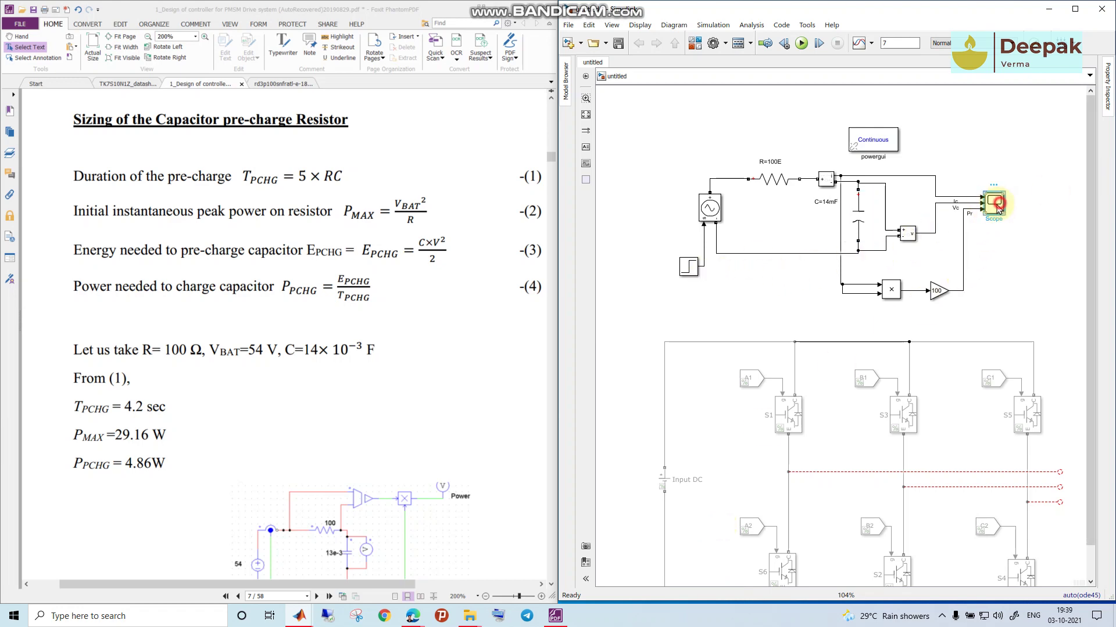
left_click(1074, 7)
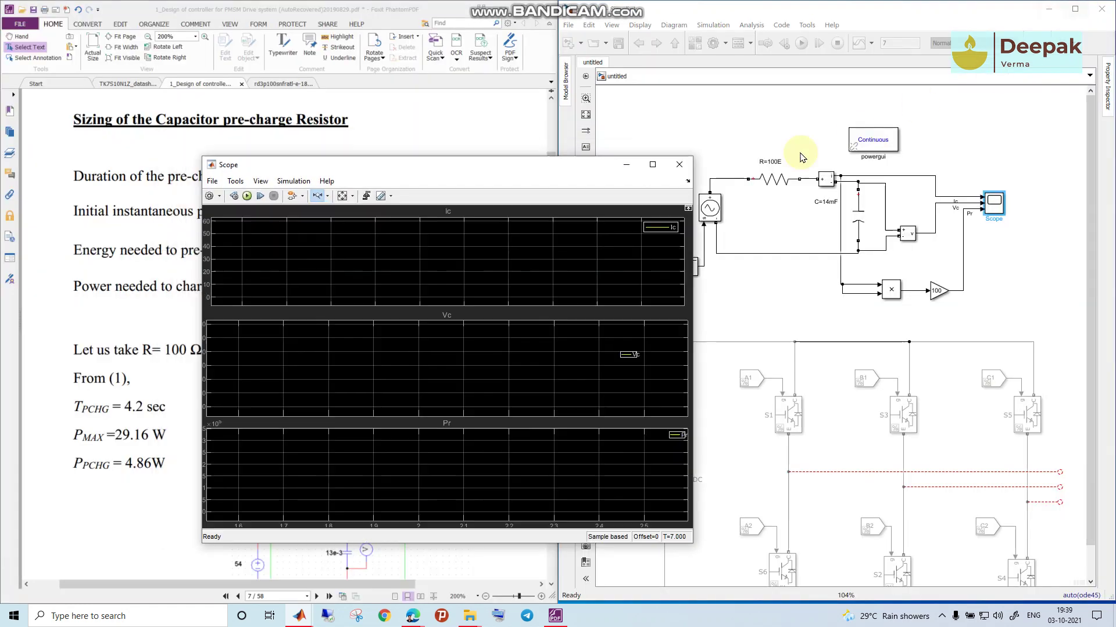
left_click(341, 196)
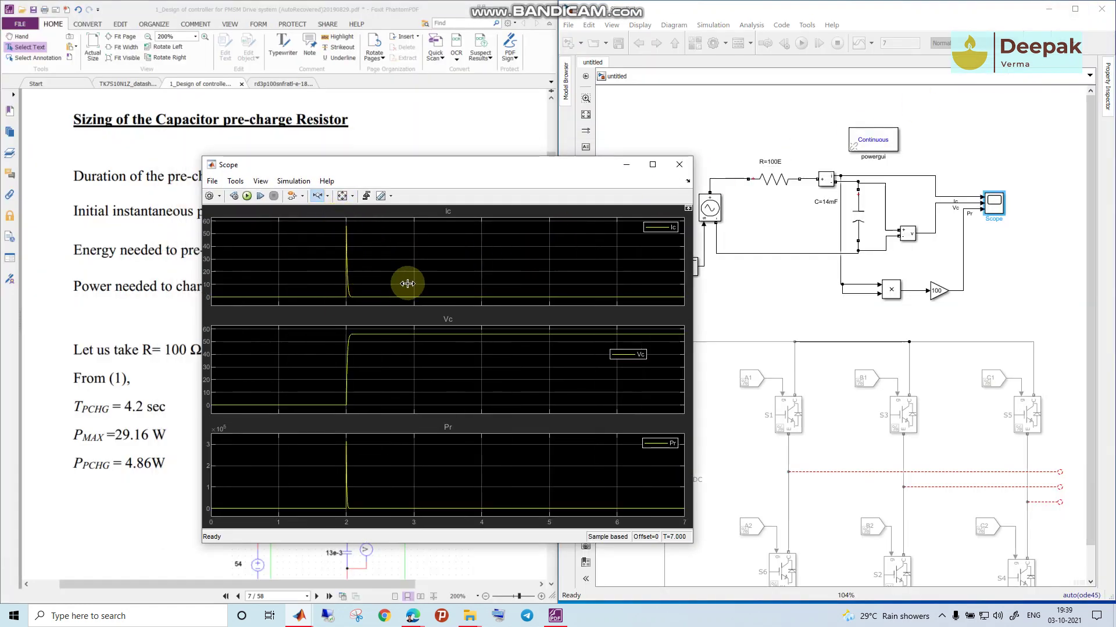
left_click_drag(459, 274, 277, 279)
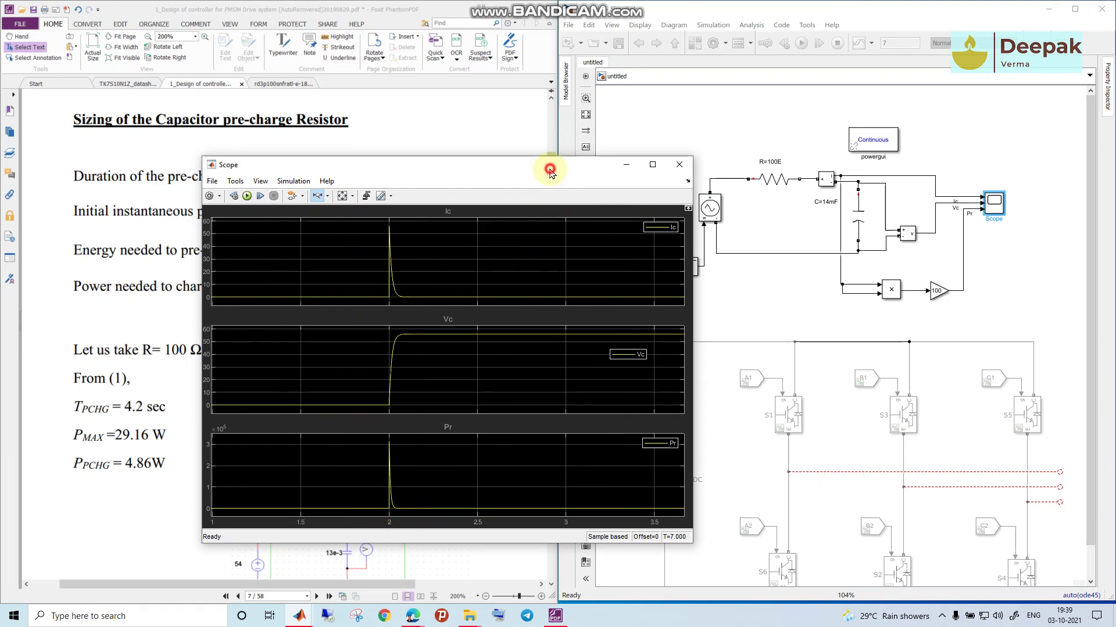
left_click_drag(549, 172, 418, 149)
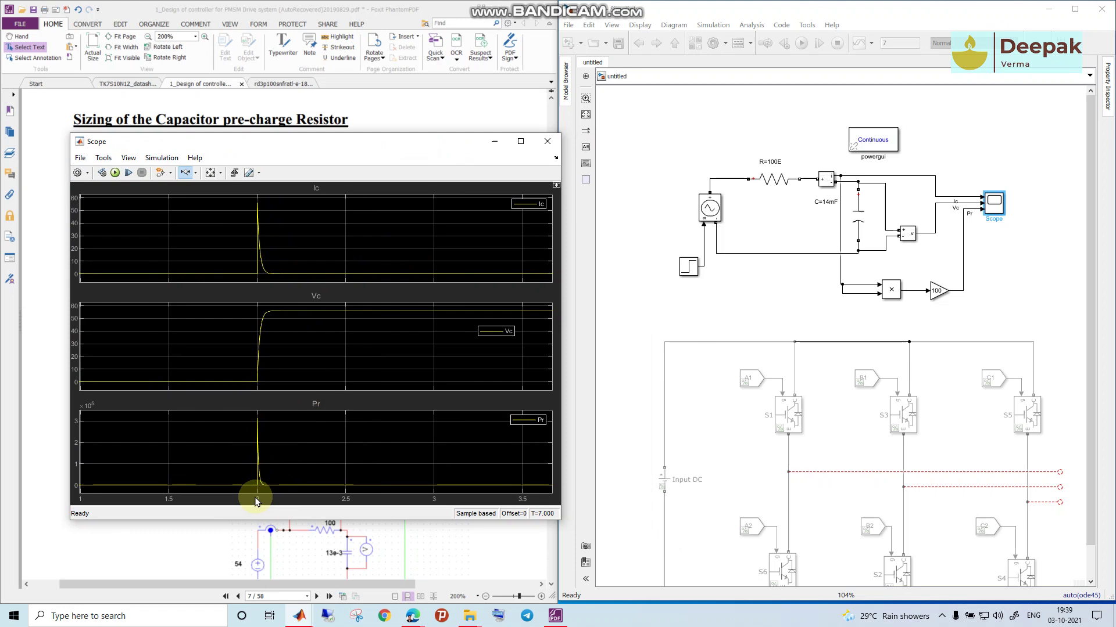
- Review the Step block's parameters and narrow the scope's time axis to about 1.75–2.55 s
double_click(689, 267)
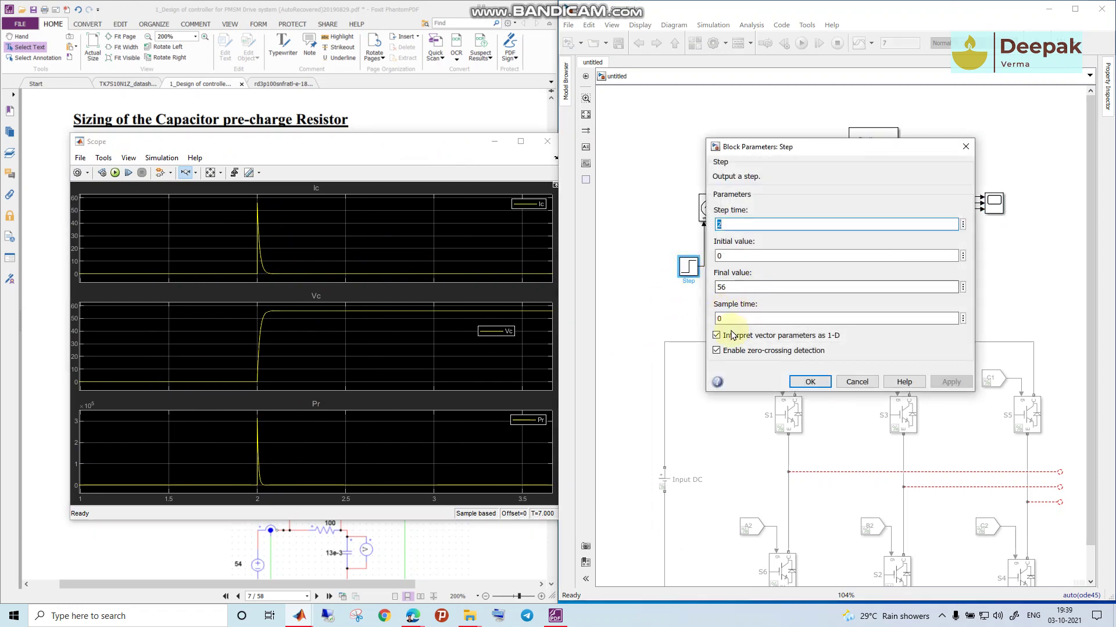
left_click(967, 148)
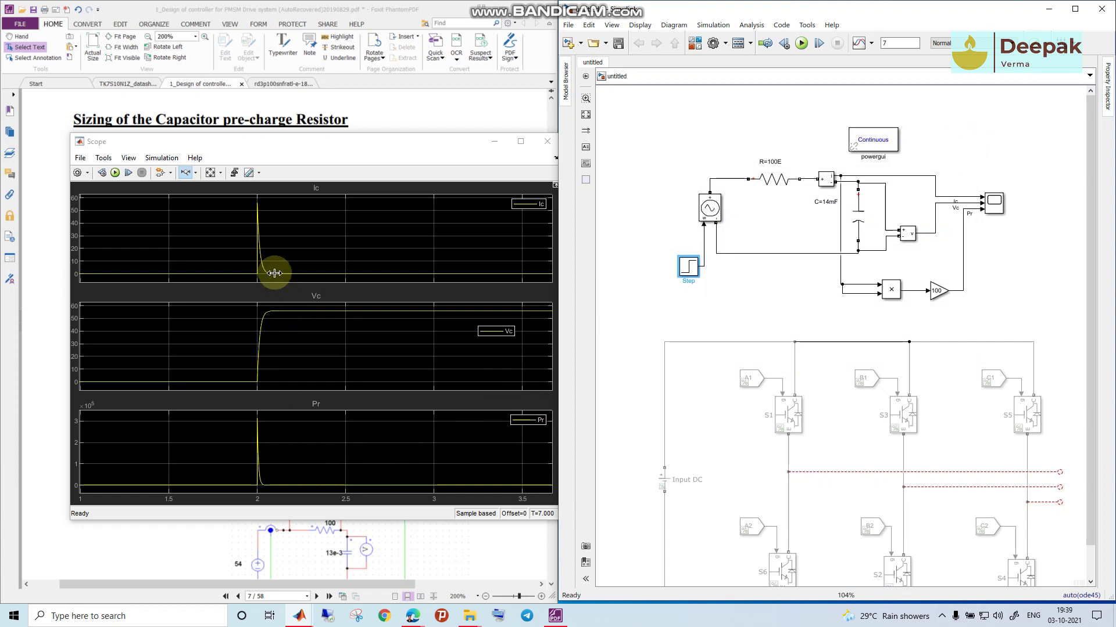
left_click_drag(352, 239, 209, 244)
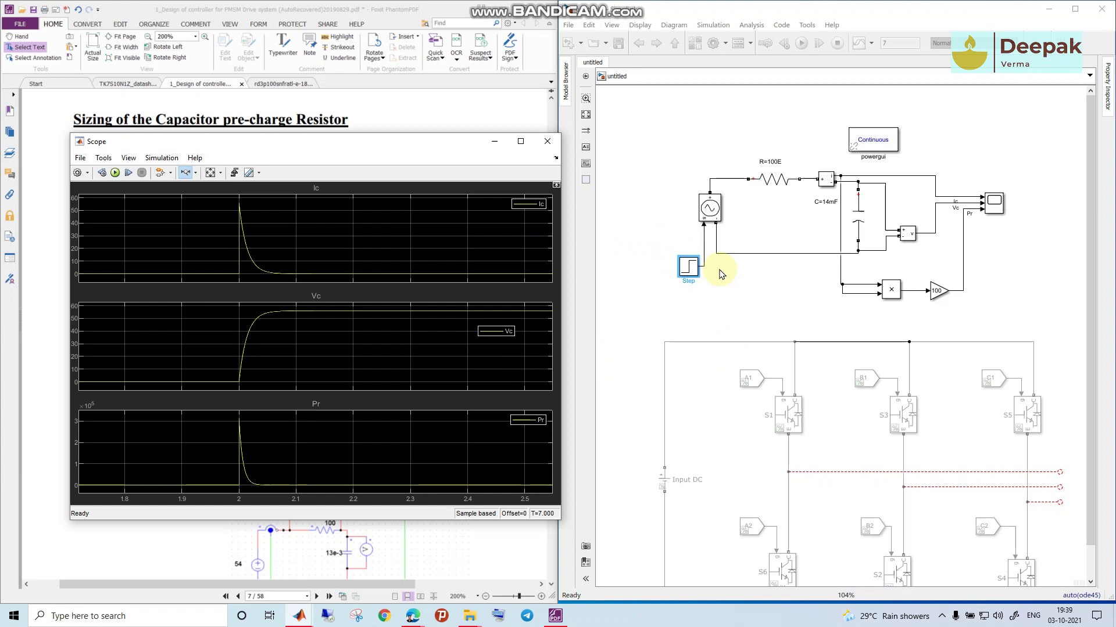
- Select the R=100E resistor block in the model
left_click(765, 188)
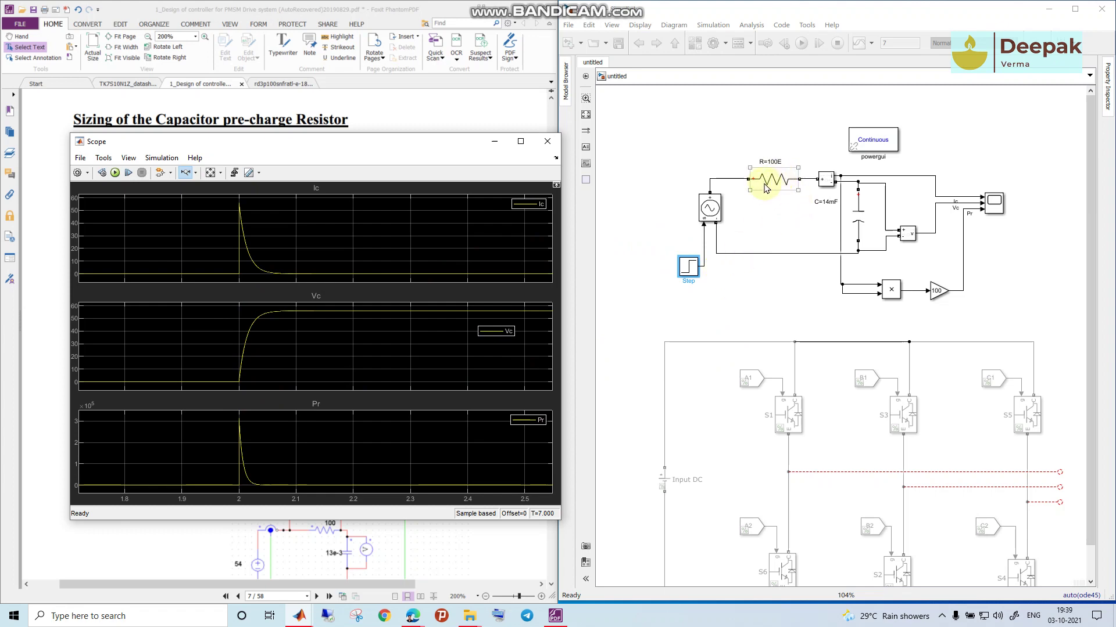
left_click(782, 208)
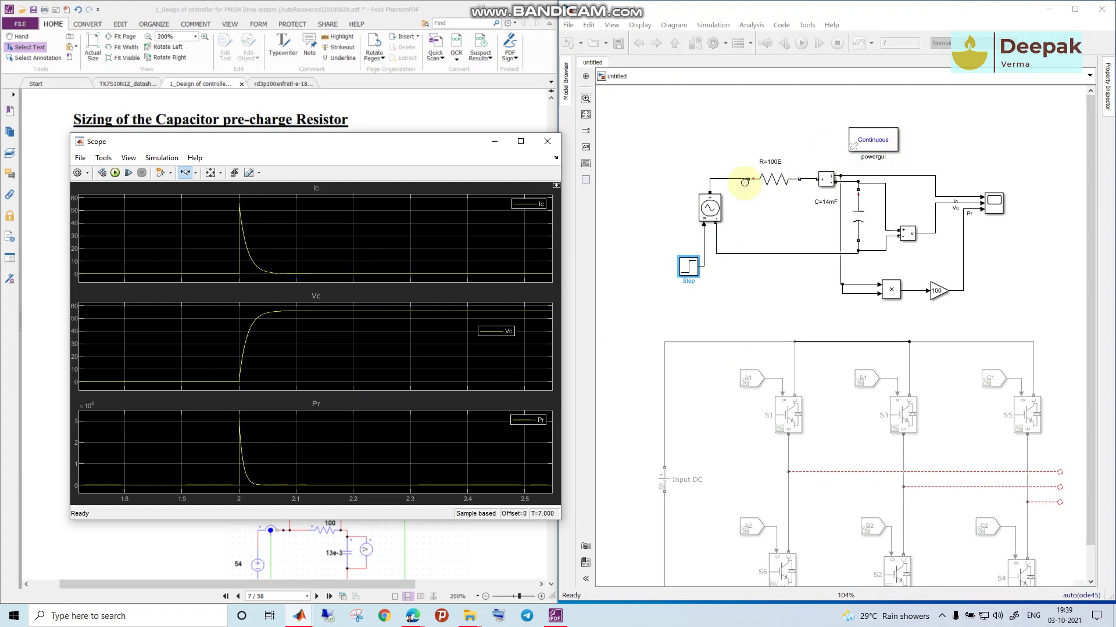
left_click(797, 186)
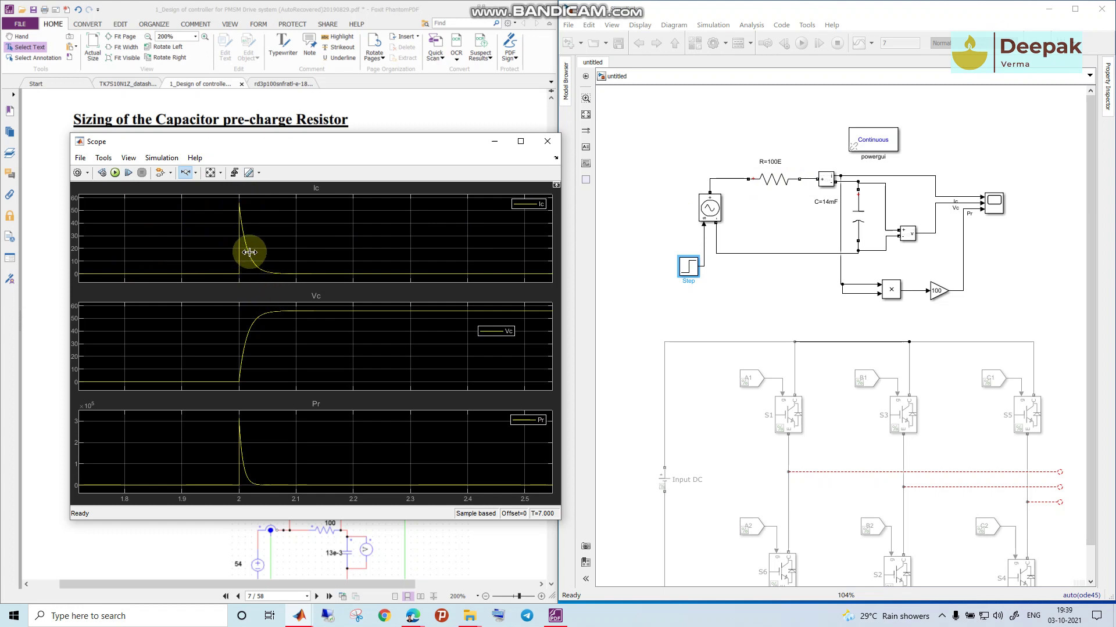
scroll(249, 252, "down", 1)
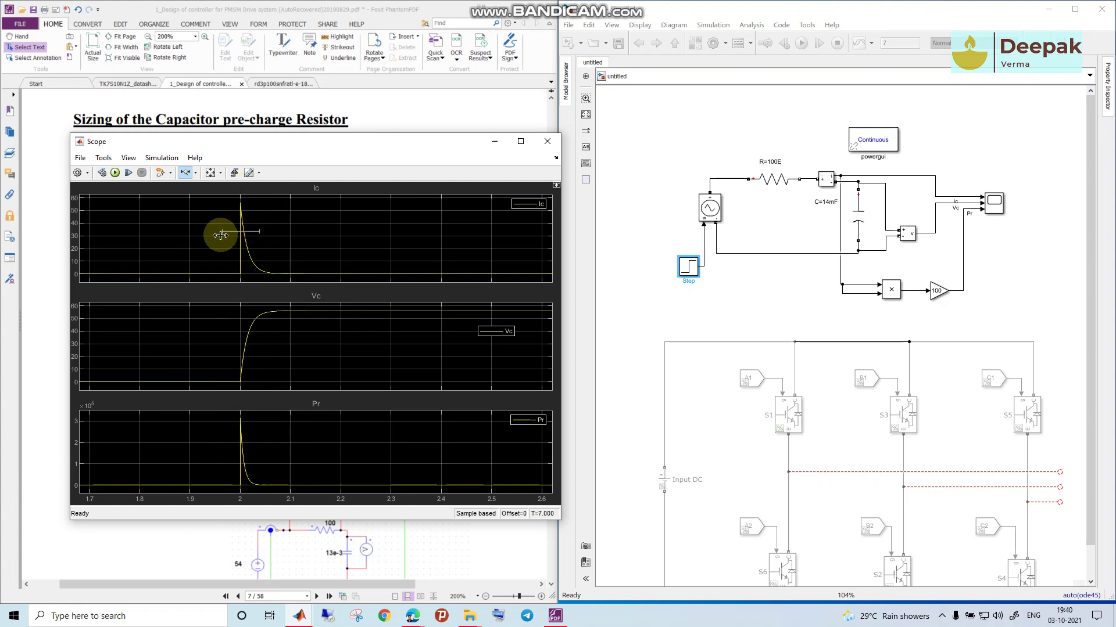
- Zoom the scope traces into the transient near 2 s, showing Pr peaking near 3
left_click_drag(211, 233, 259, 237)
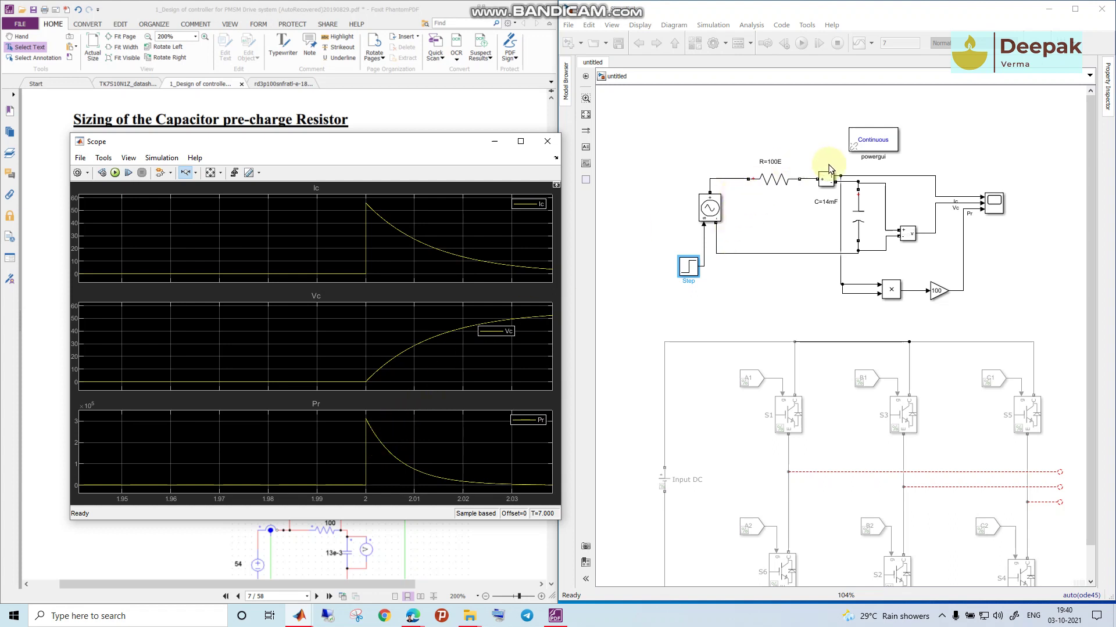
left_click(825, 202)
left_click(692, 294)
scroll(406, 281, "down", 2)
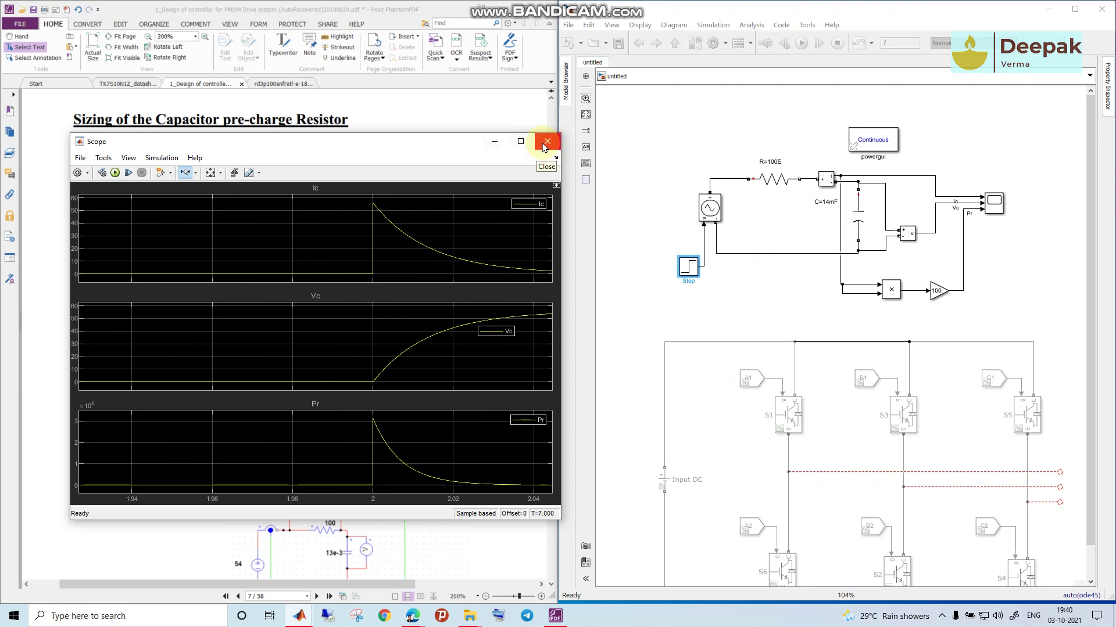
- Close the scope and set the R=100E block's resistance to 100 ohms
left_click(542, 146)
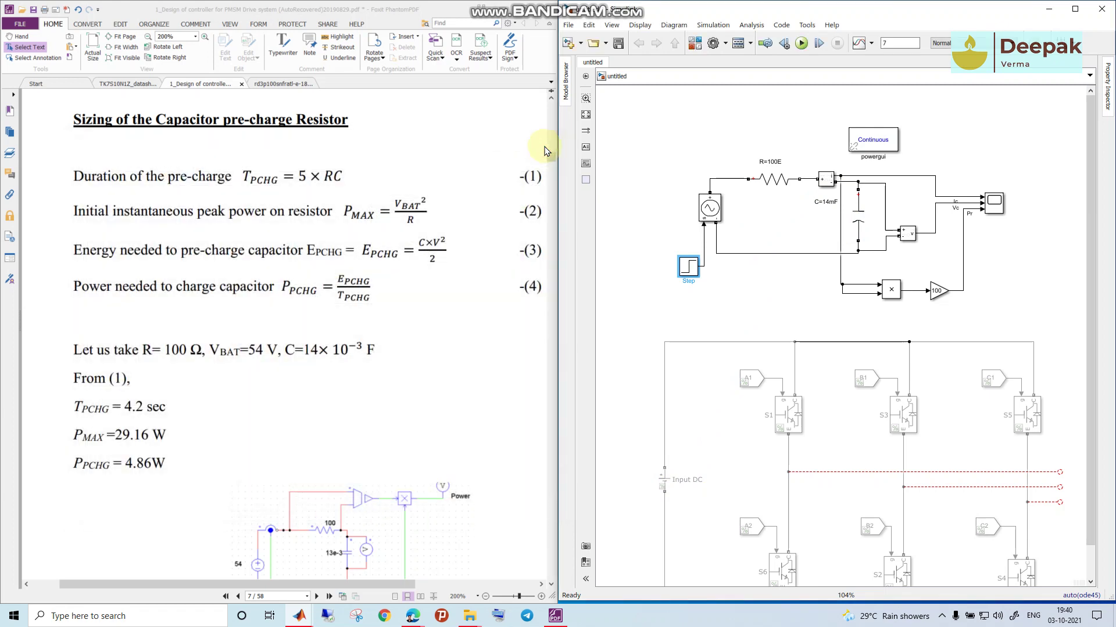
left_click(773, 220)
left_click(764, 179)
double_click(765, 179)
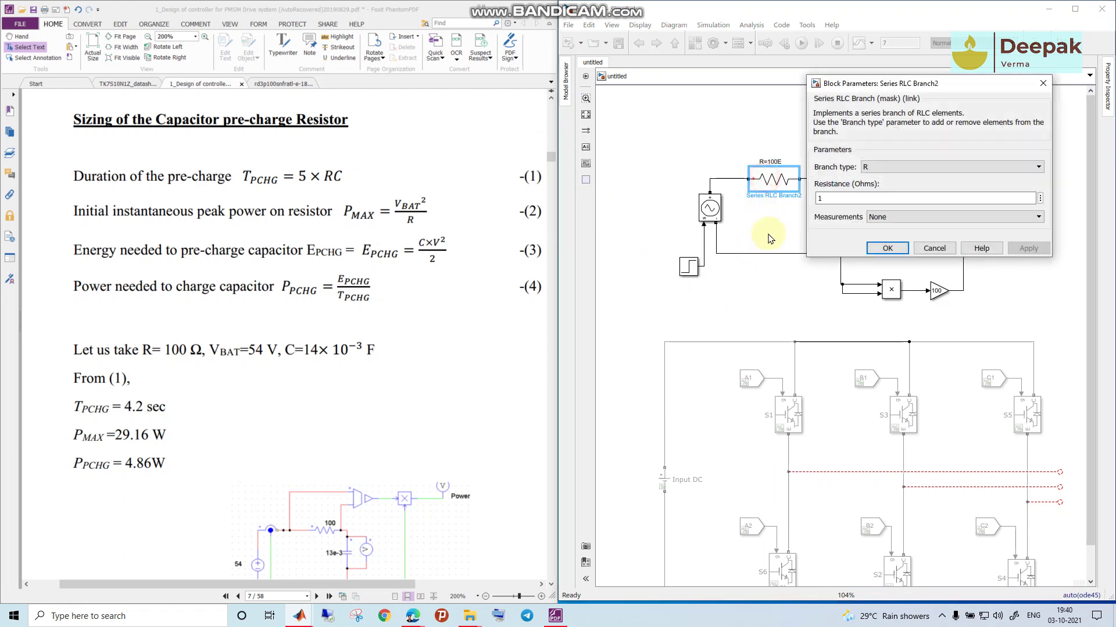
left_click(828, 198)
type("1")
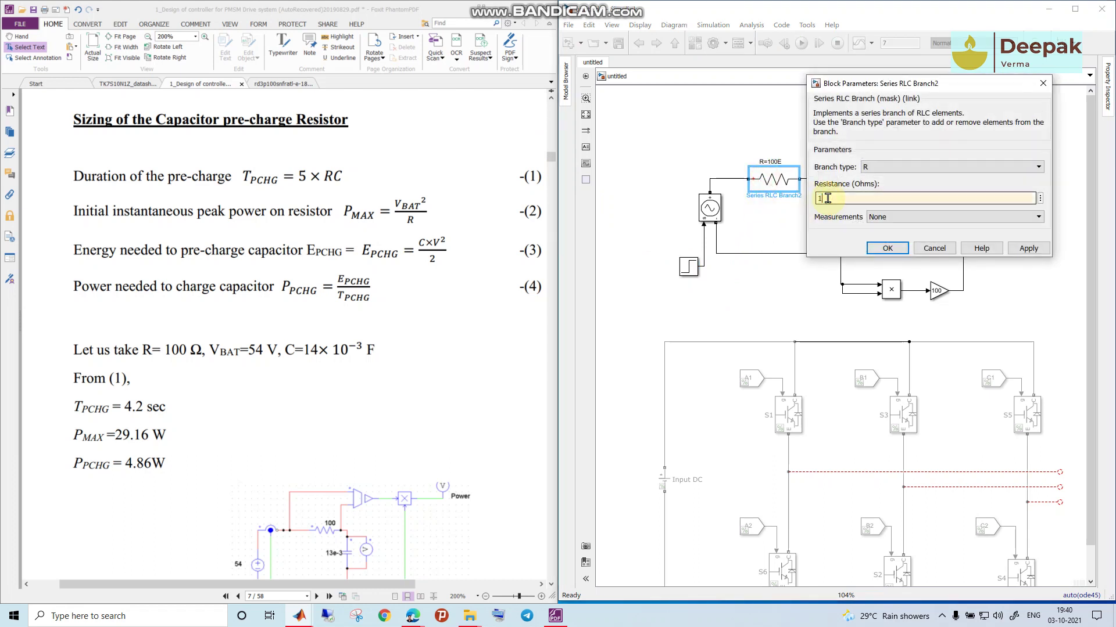
type("00")
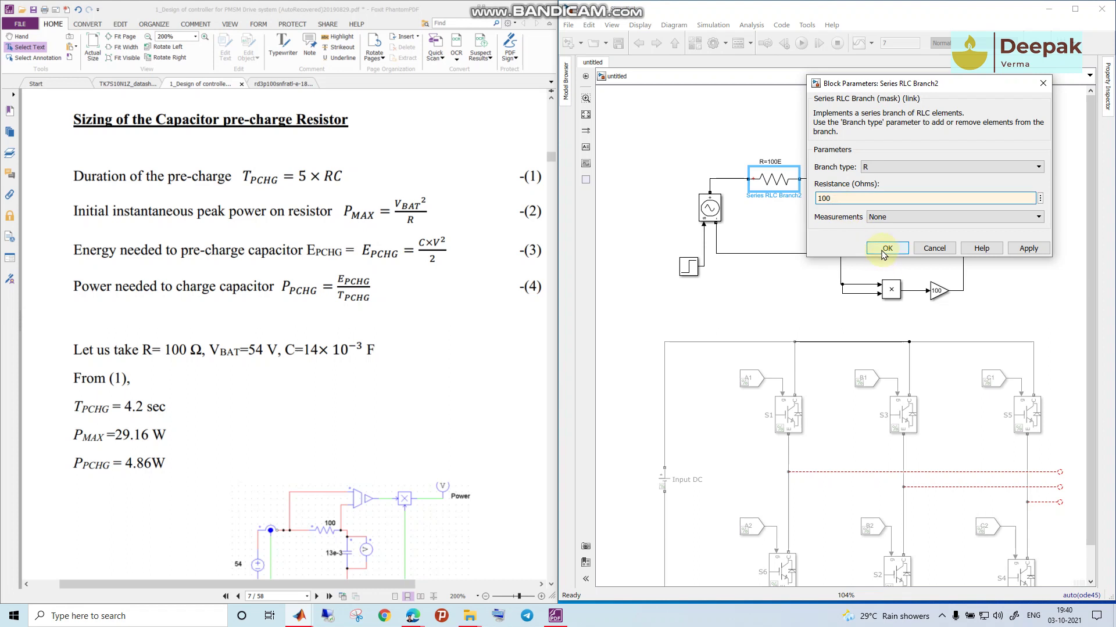
left_click(882, 251)
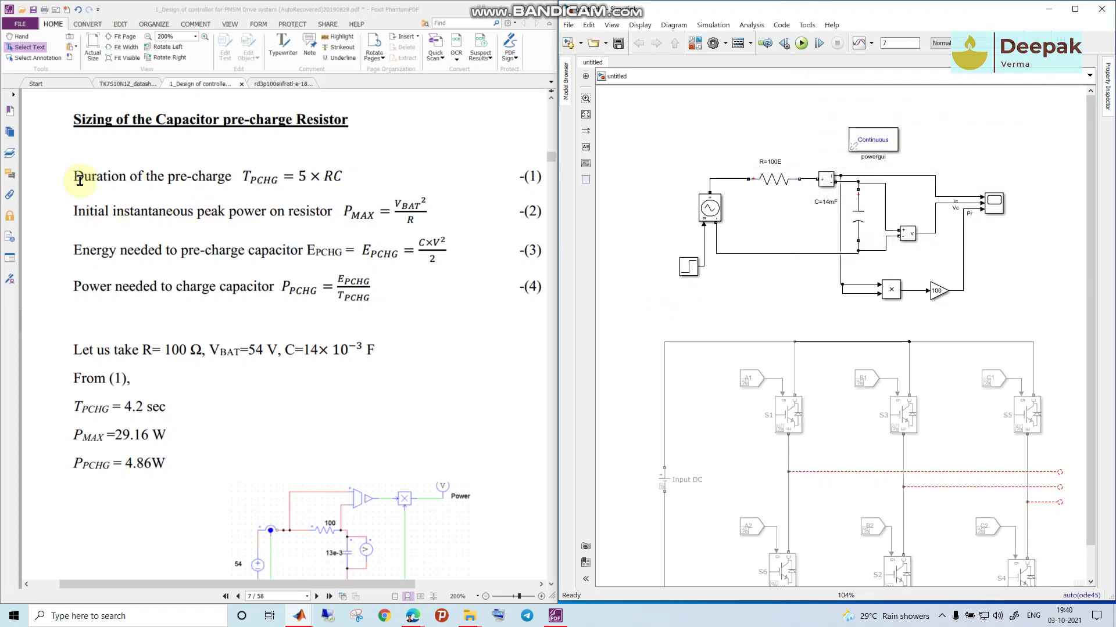
left_click_drag(72, 175, 270, 176)
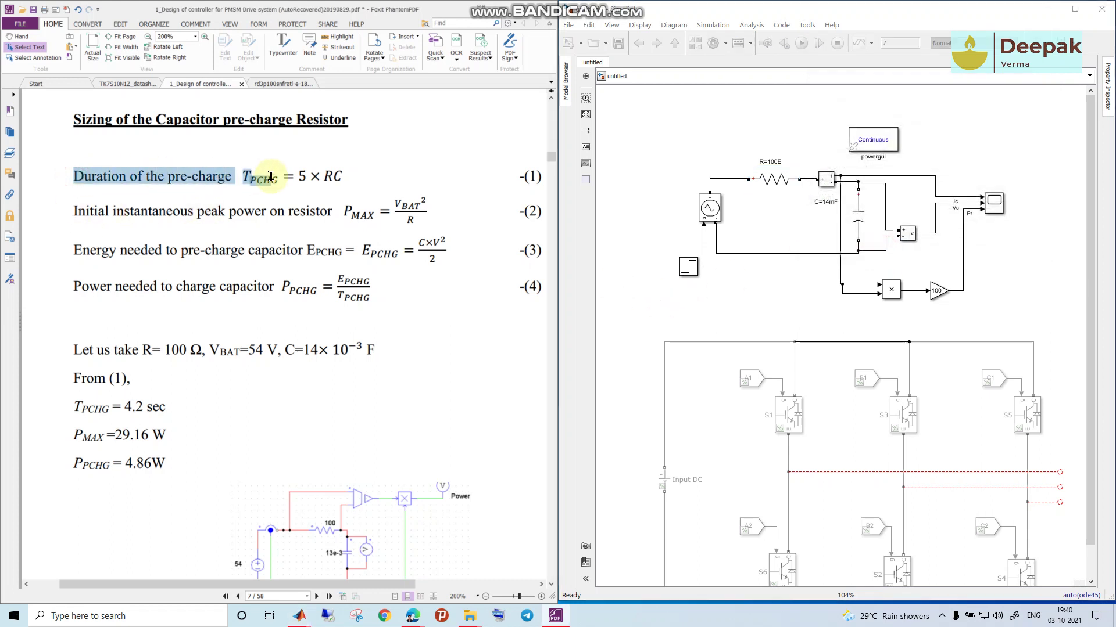
left_click(278, 221)
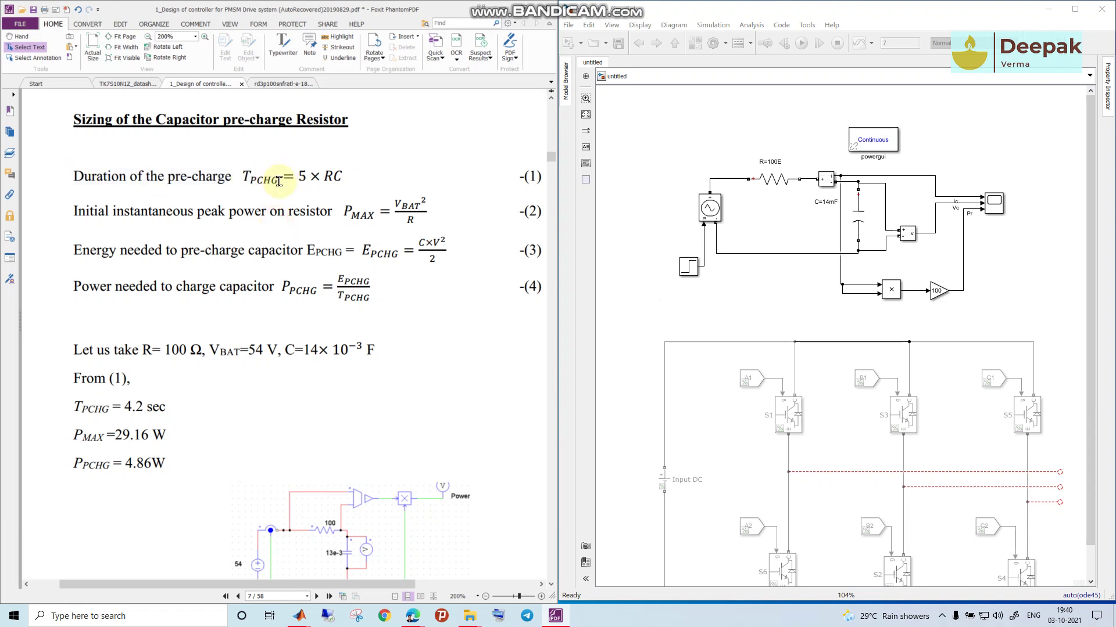
left_click_drag(280, 178, 75, 176)
left_click(325, 177)
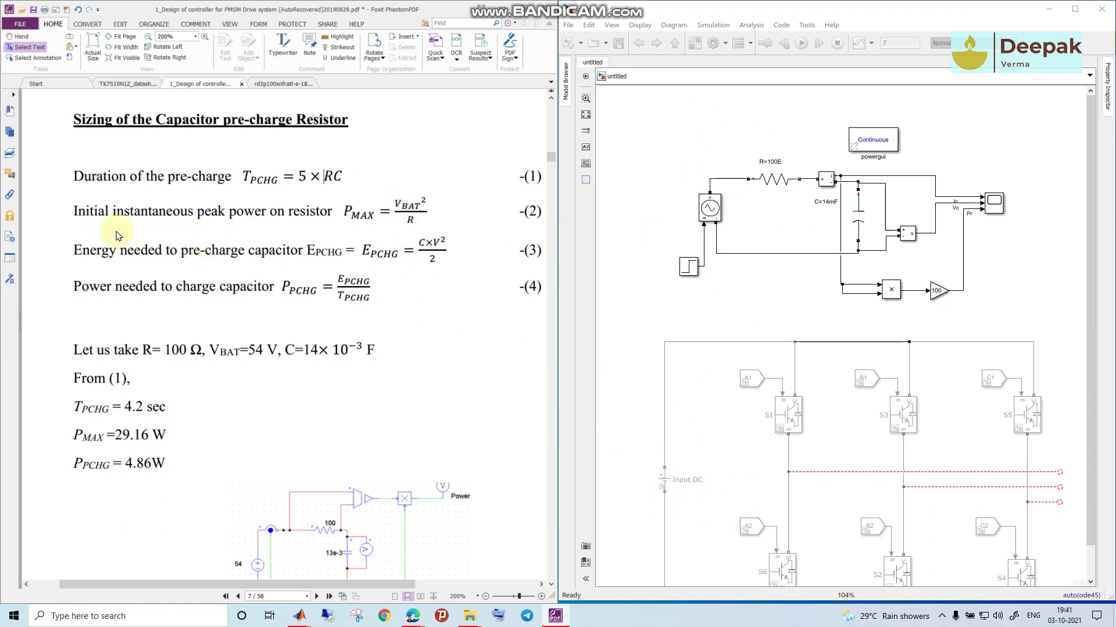
left_click_drag(80, 210, 356, 218)
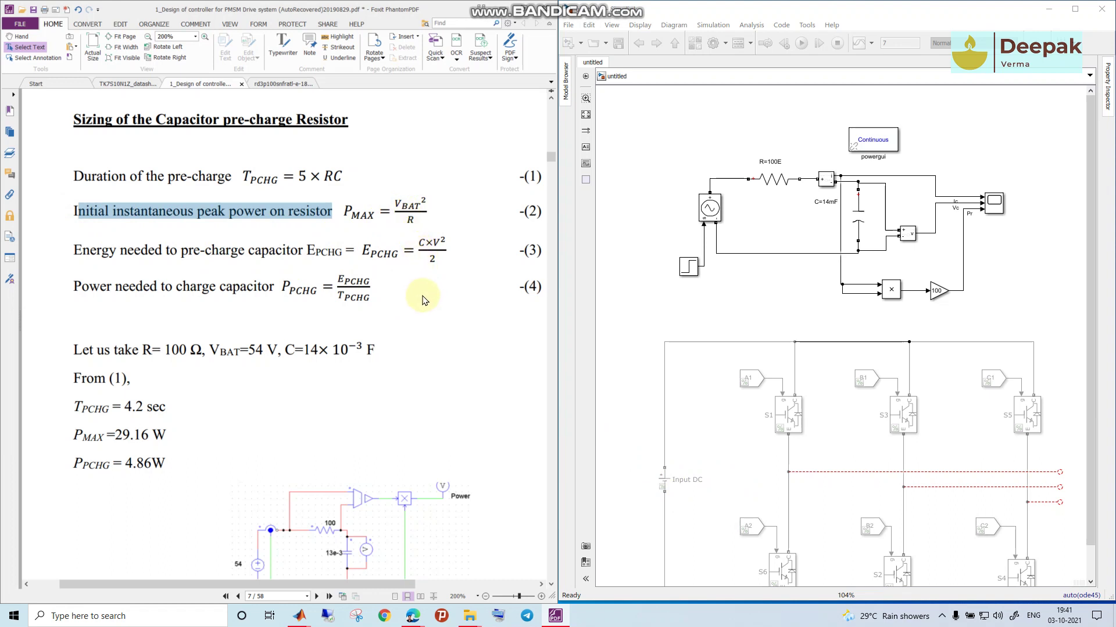
left_click(77, 251)
left_click_drag(77, 251, 331, 256)
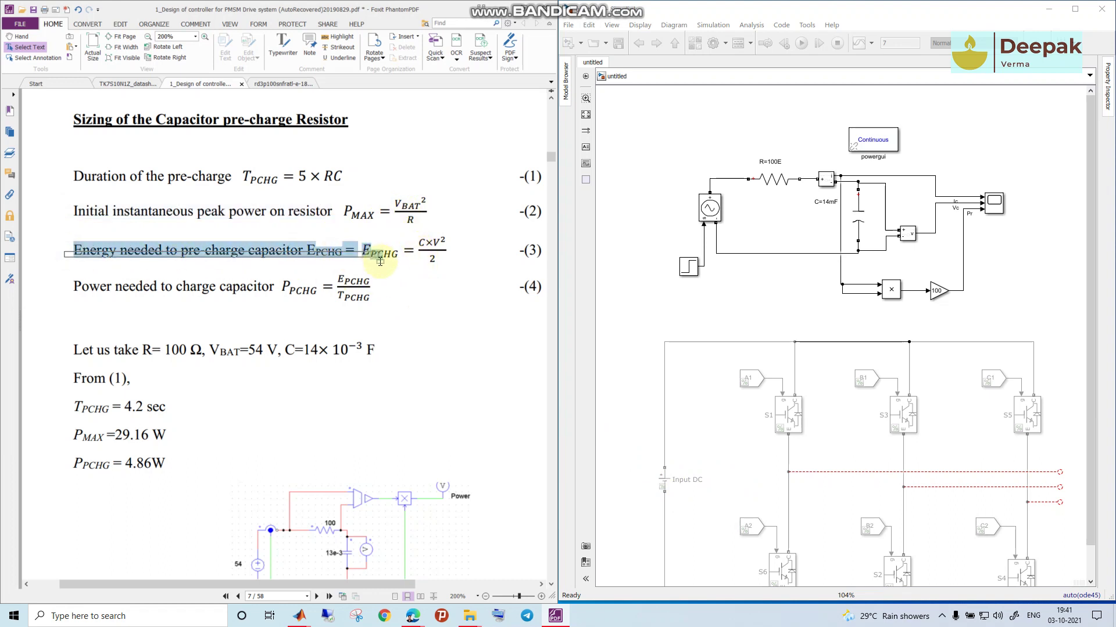
key("ctrl+z")
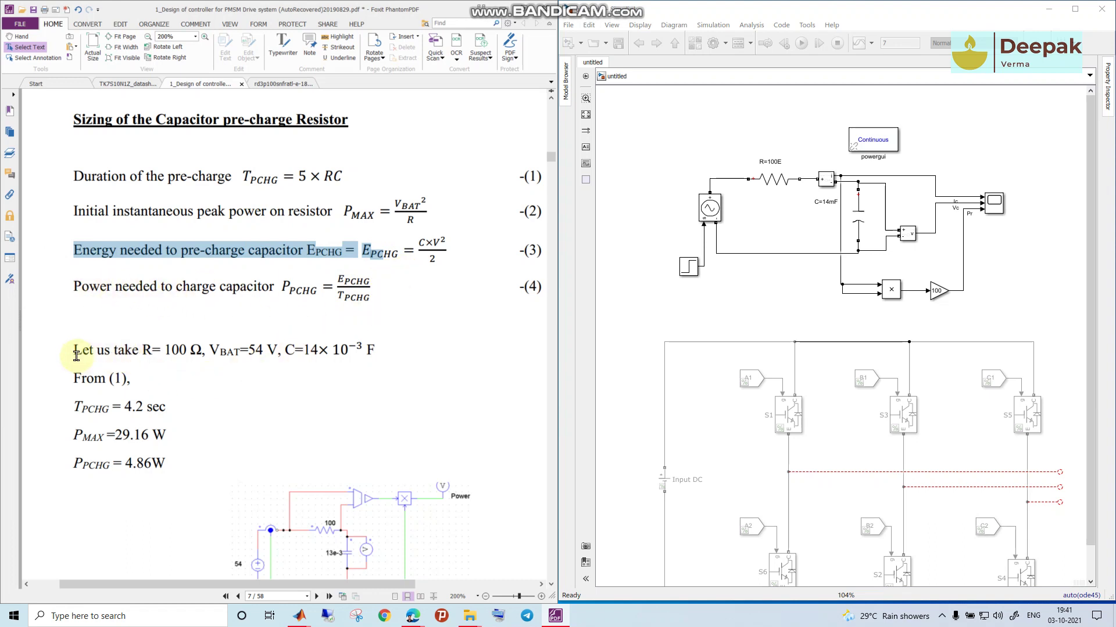
left_click_drag(73, 353, 383, 346)
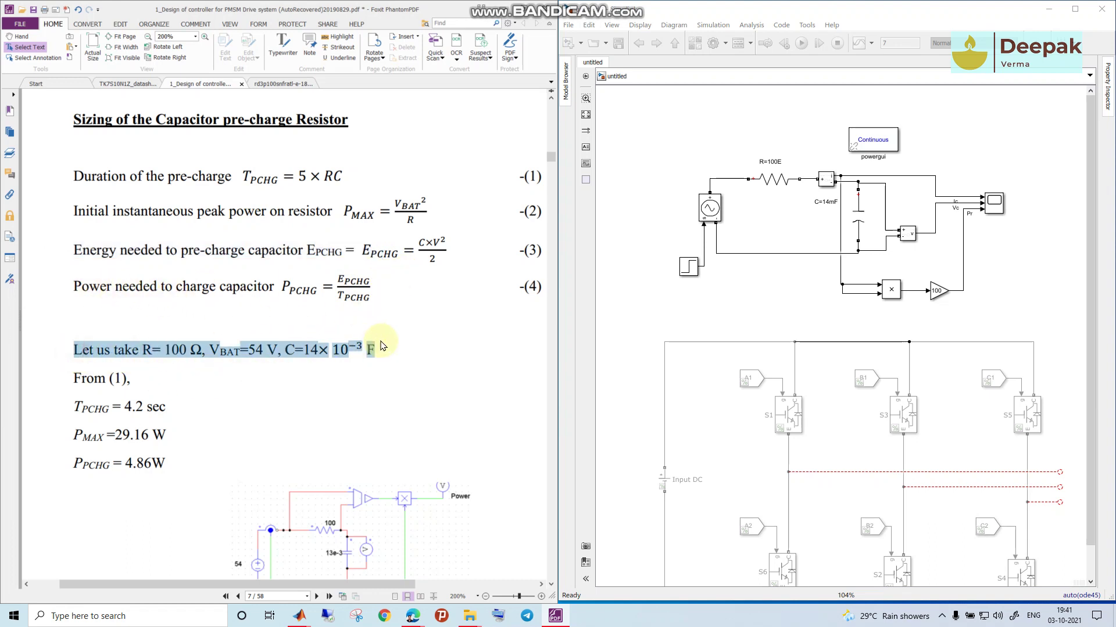
left_click(220, 385)
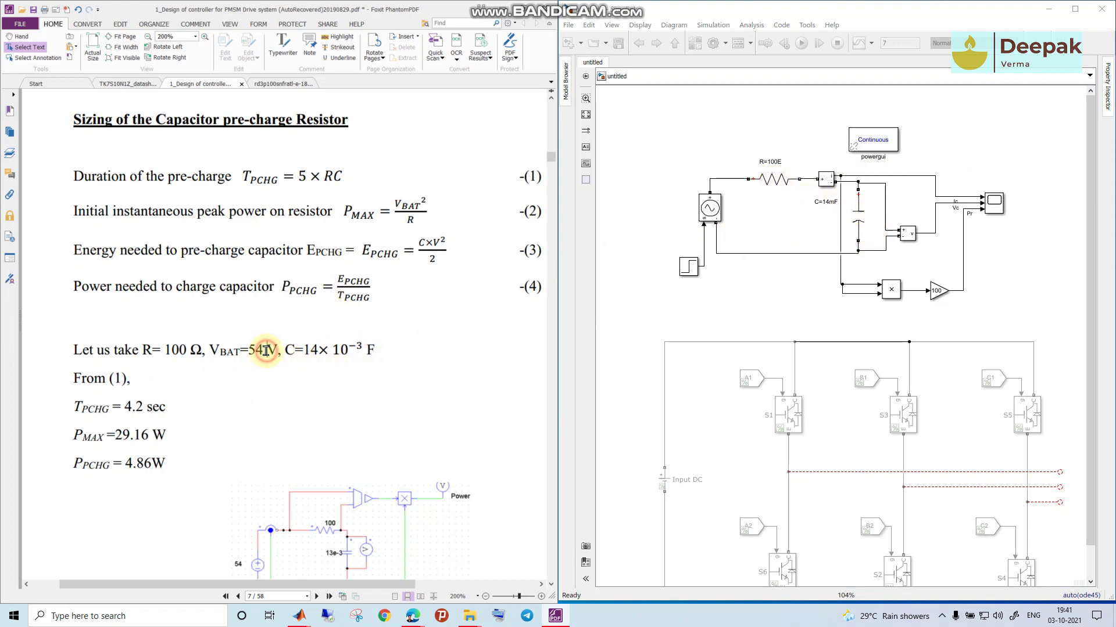
- Scroll to the 'Power dissipated across the resistor' section and highlight its heading
scroll(232, 372, "down", 5)
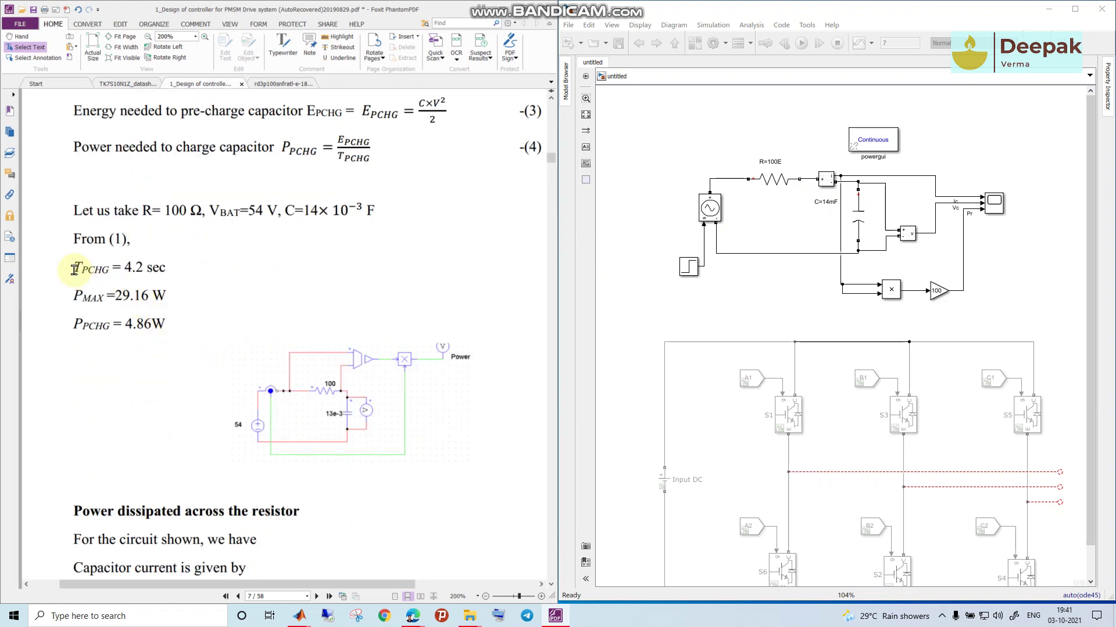
scroll(328, 384, "down", 7)
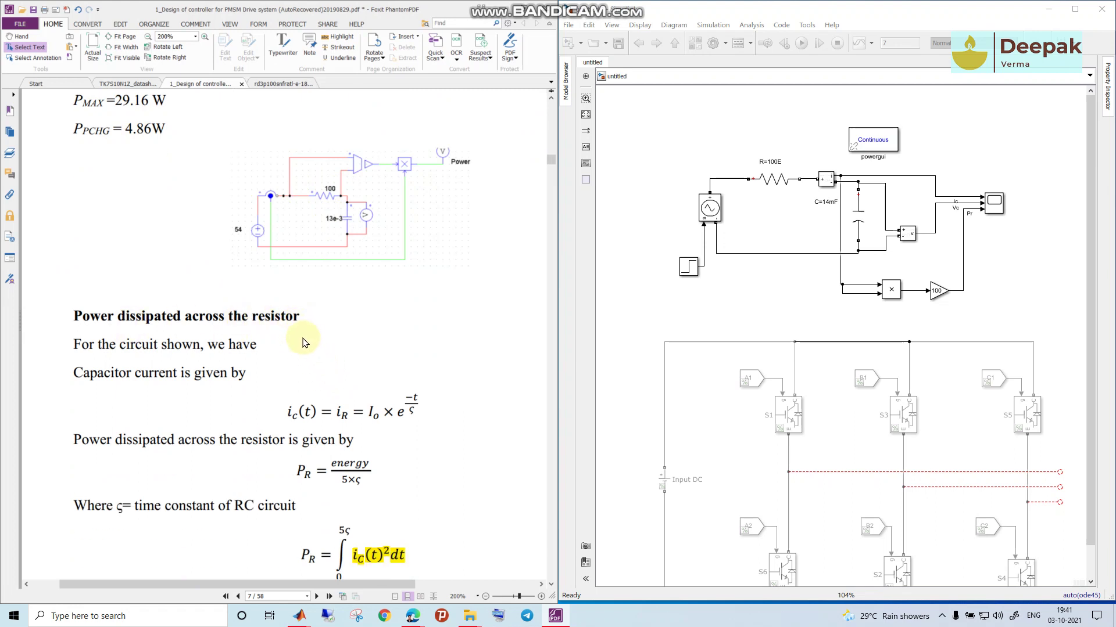
scroll(307, 348, "down", 3)
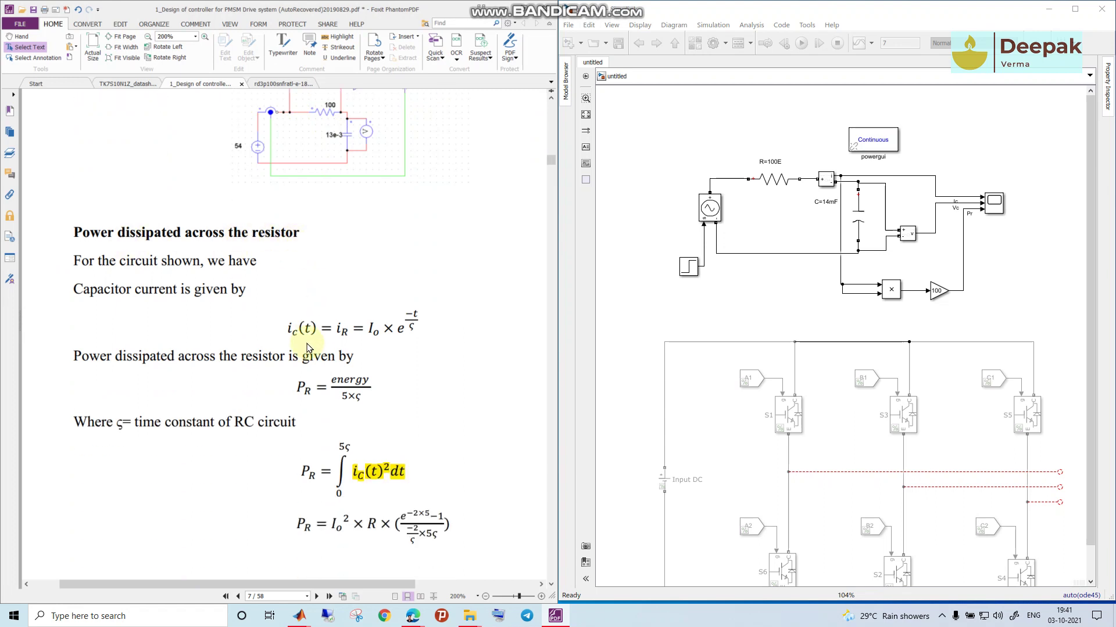
left_click_drag(117, 229, 292, 230)
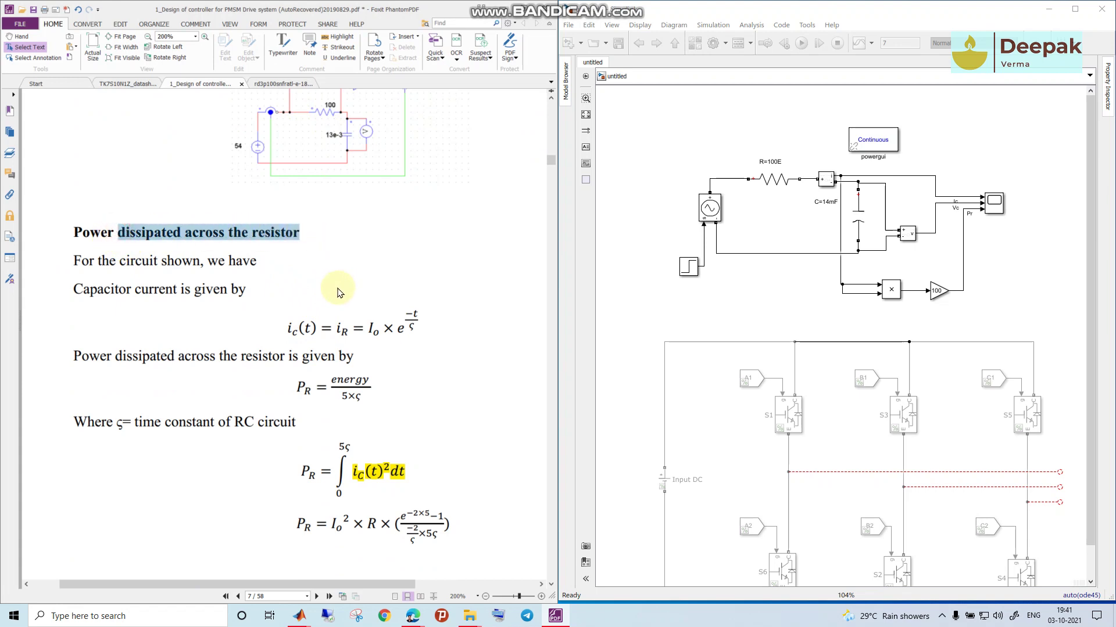
left_click(772, 123)
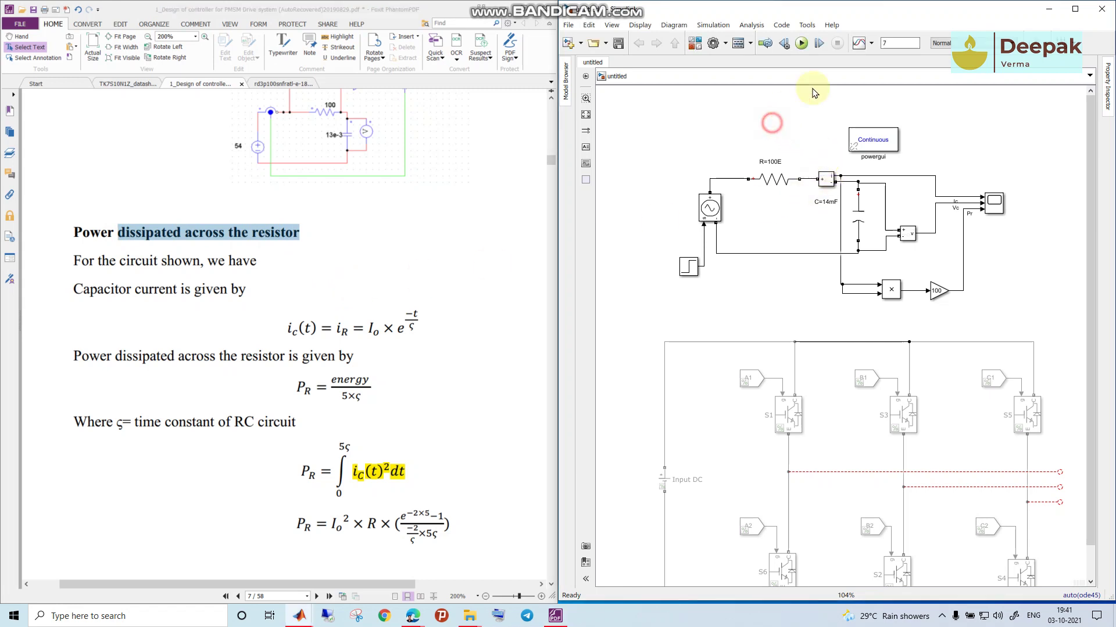
left_click(801, 44)
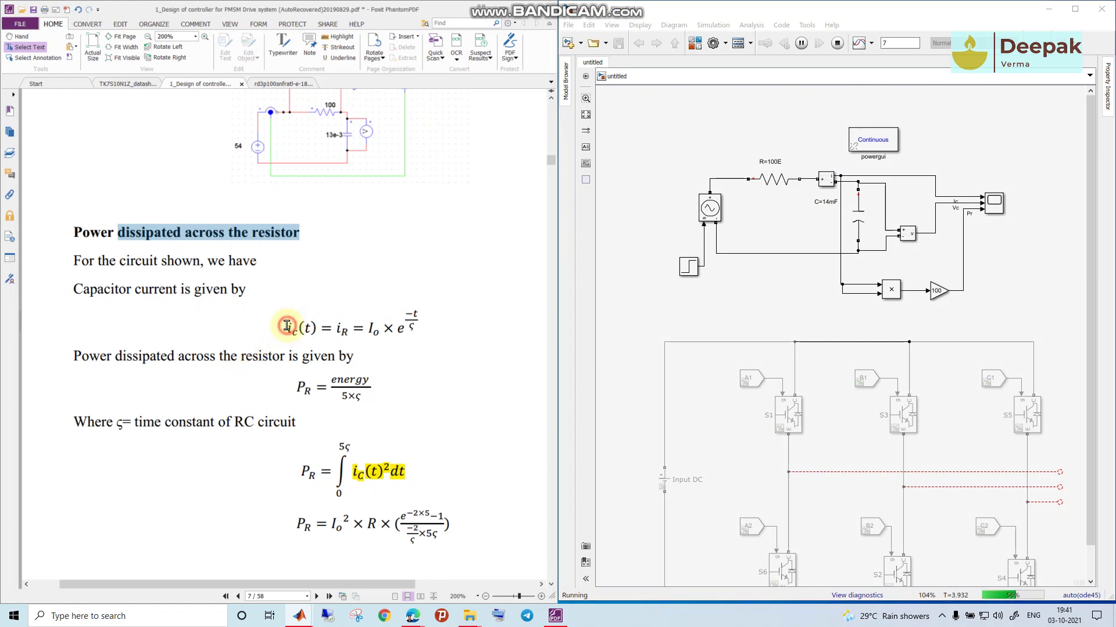
left_click_drag(287, 326, 444, 374)
left_click(360, 343)
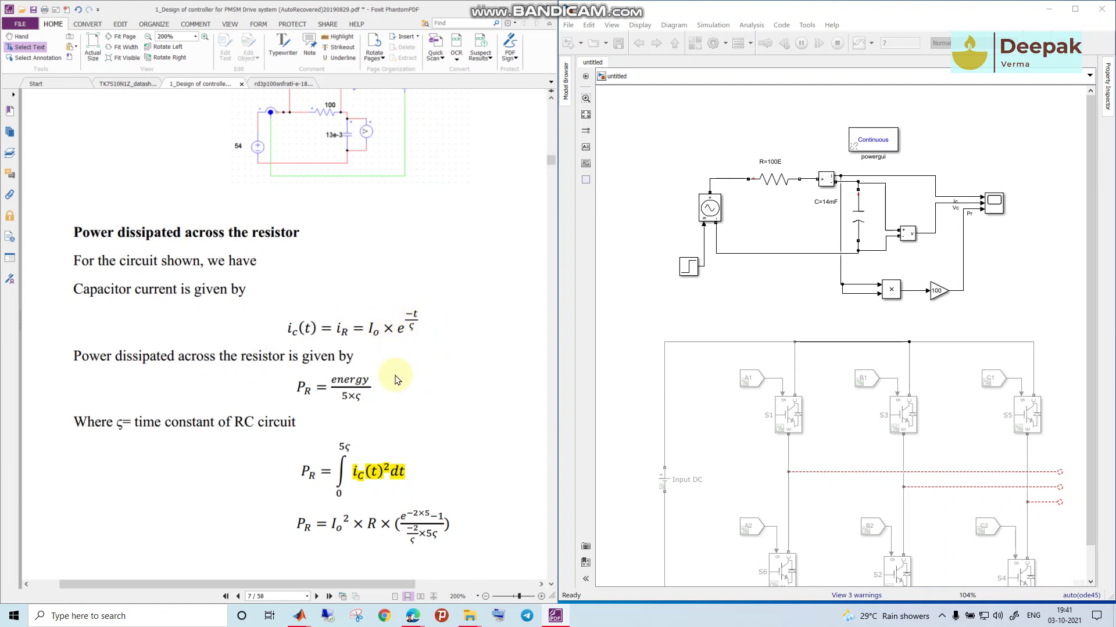
scroll(394, 382, "down", 6)
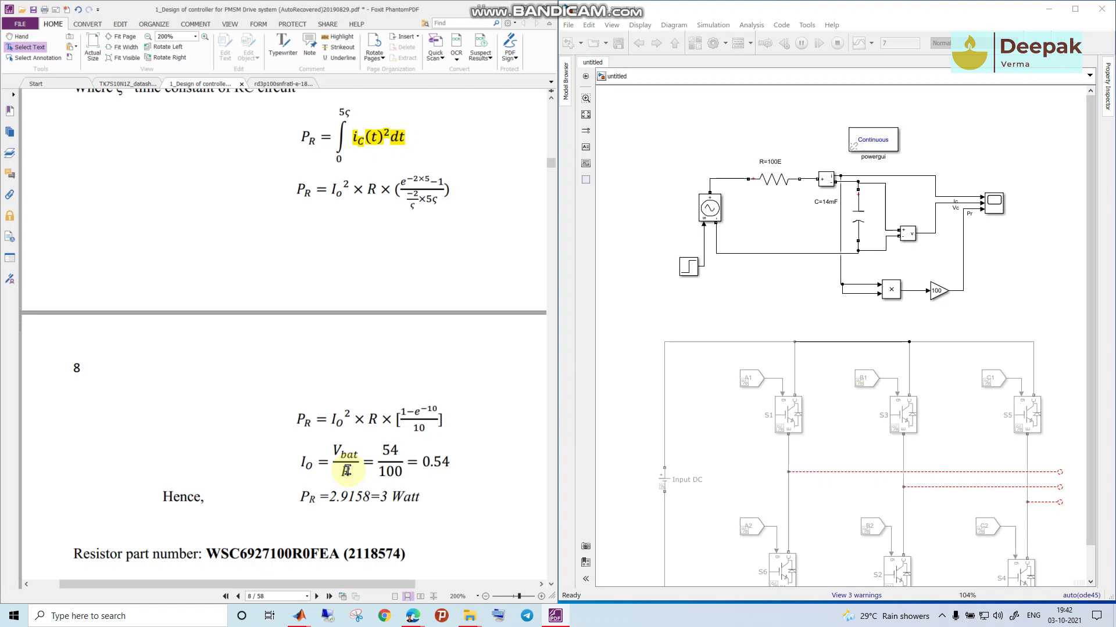
left_click_drag(317, 467, 288, 466)
double_click(445, 462)
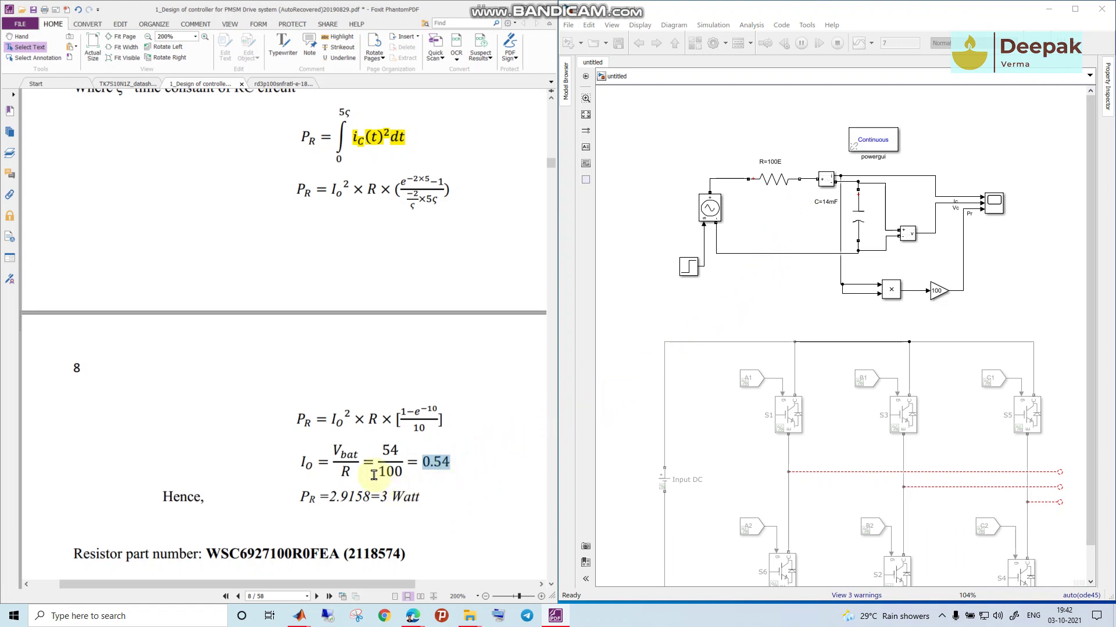
scroll(375, 465, "up", 1)
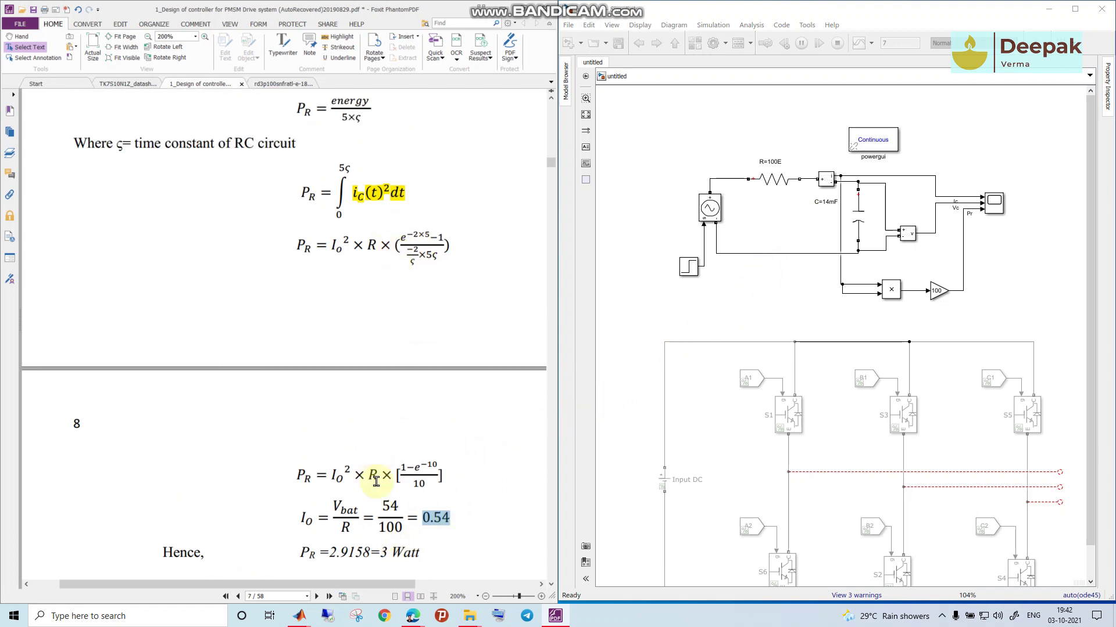
left_click_drag(297, 477, 415, 481)
left_click(423, 484)
scroll(361, 541, "down", 1)
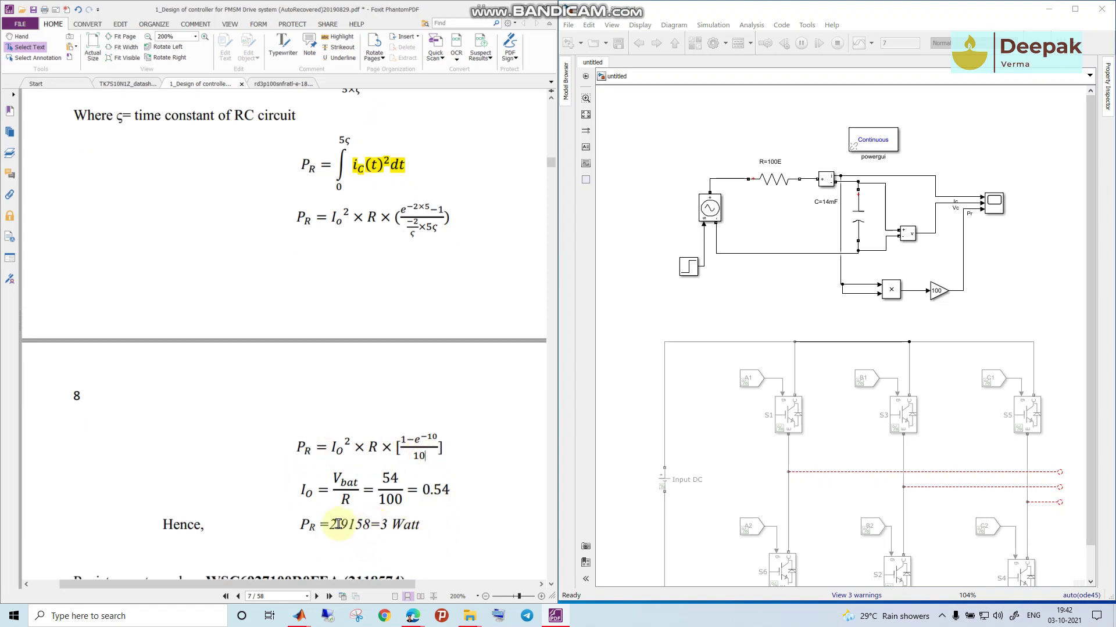
left_click_drag(330, 526, 425, 530)
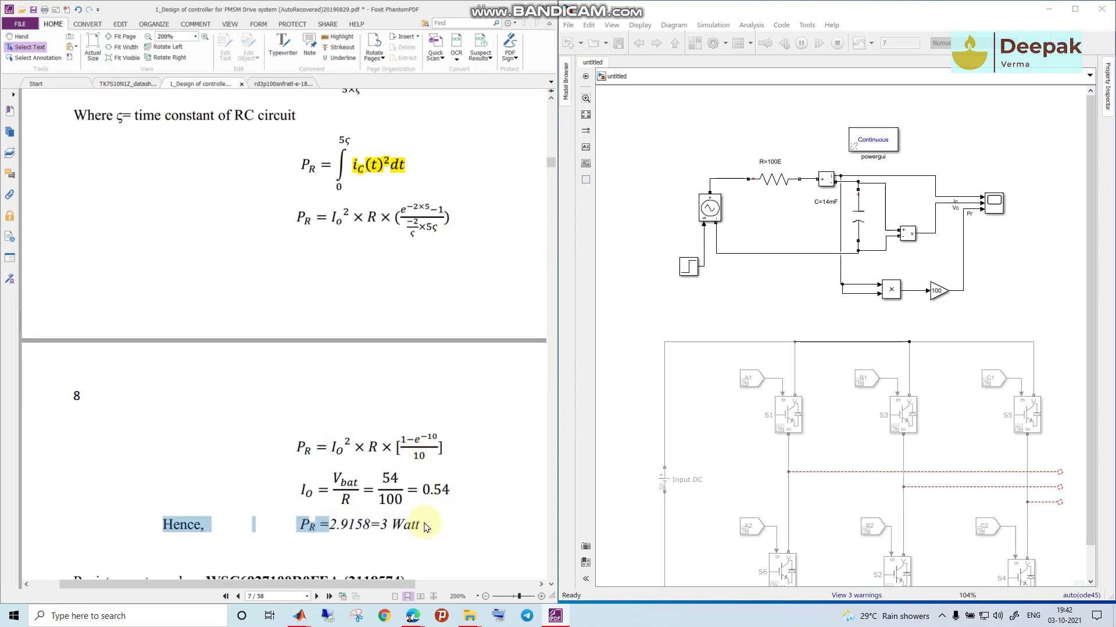
scroll(425, 527, "down", 3)
left_click(418, 456)
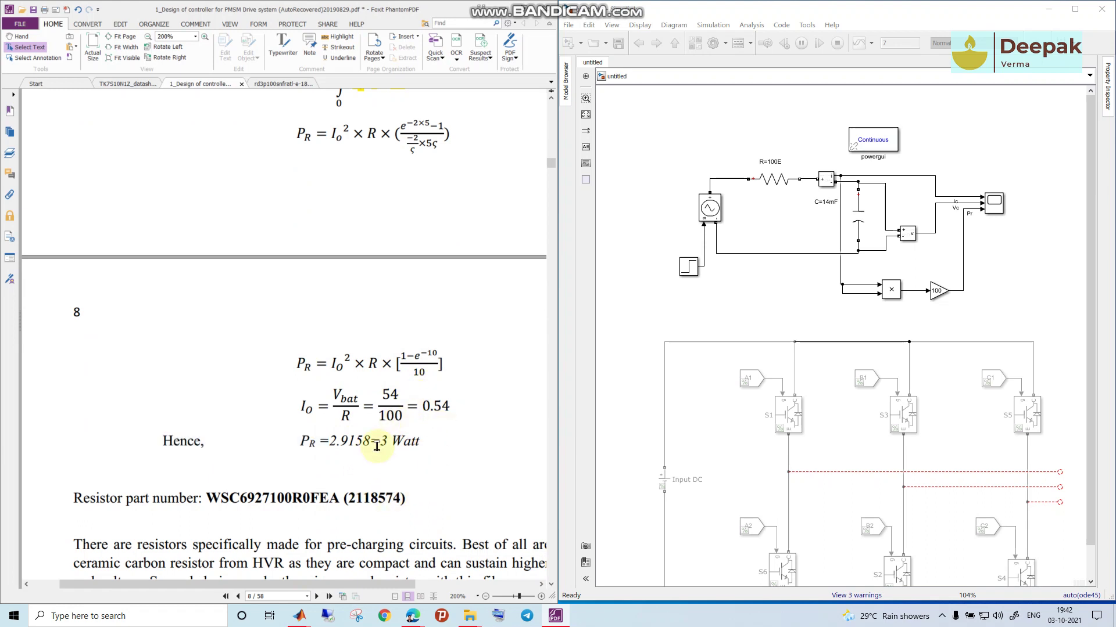
scroll(422, 452, "up", 11)
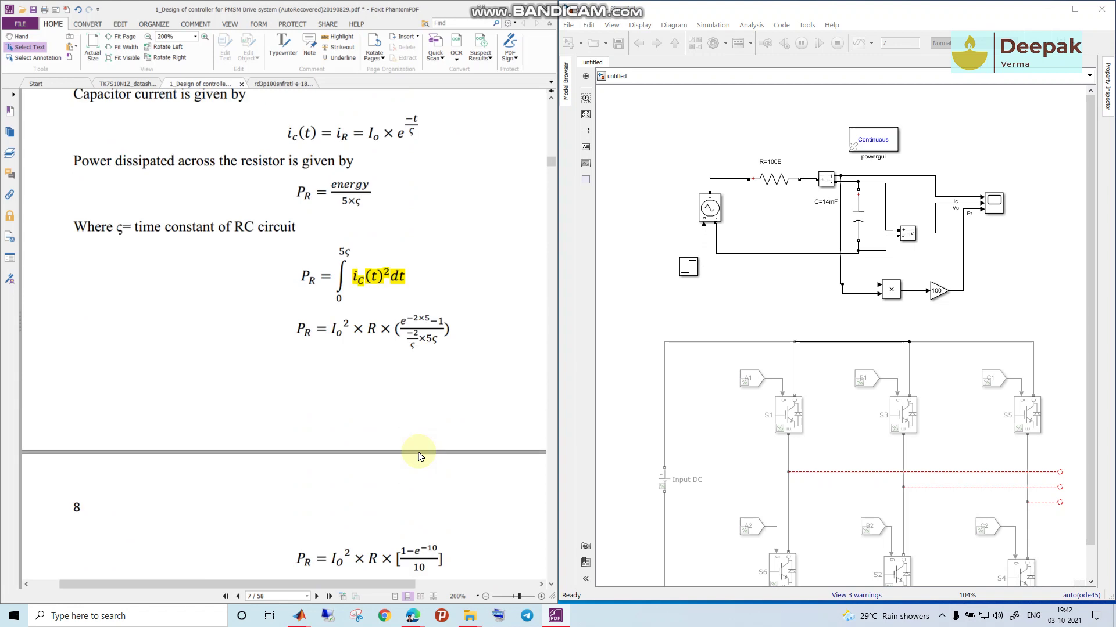
left_click(470, 327)
- Reopen the scope and autoscale its Ic, Vc and Pr plots over 0–7 s
left_click(994, 208)
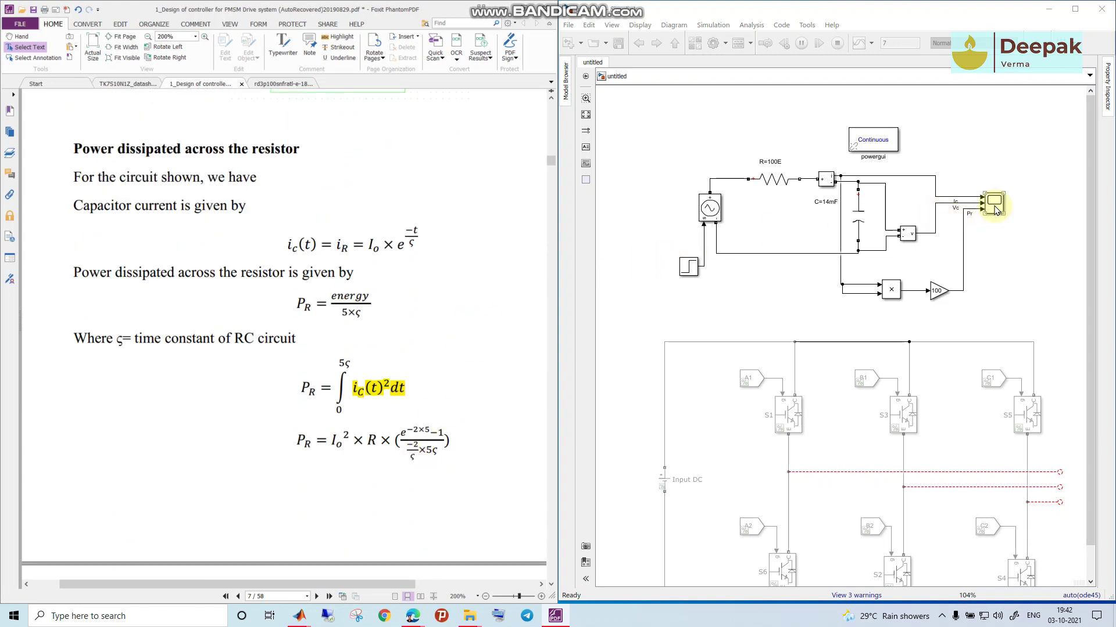
double_click(994, 208)
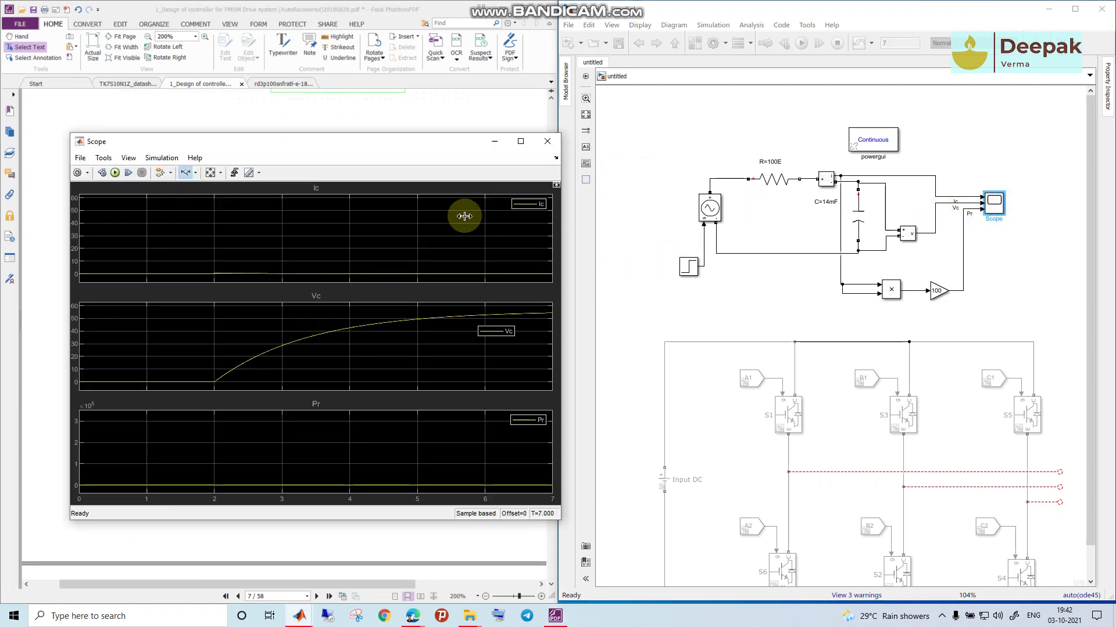
left_click(211, 172)
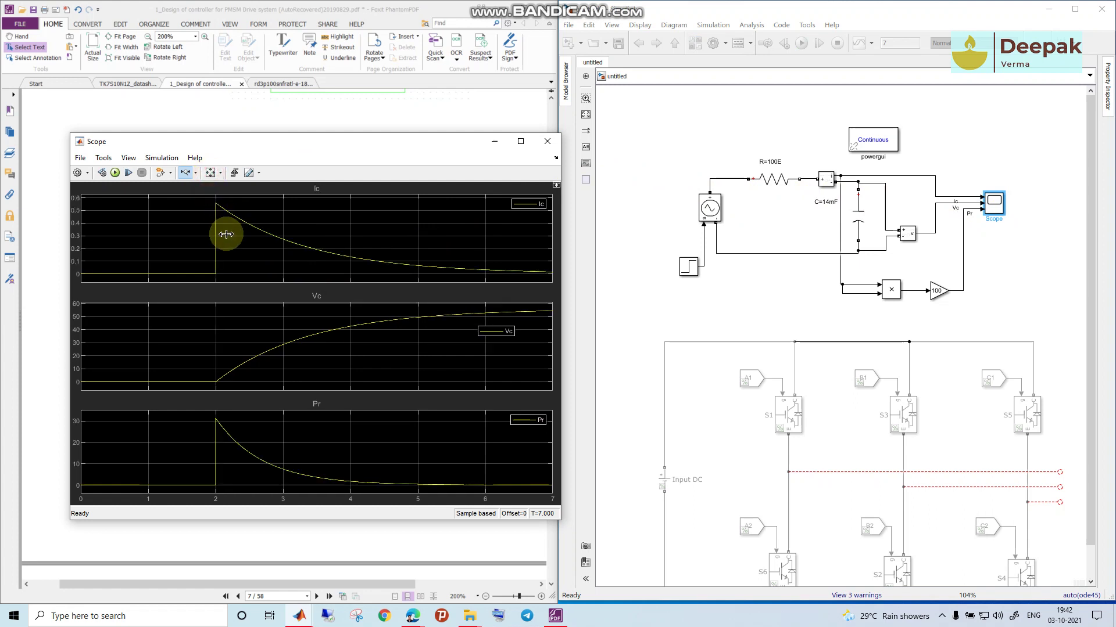
- Move the scope window right to uncover the PDF's pre-charge values
left_click(775, 183)
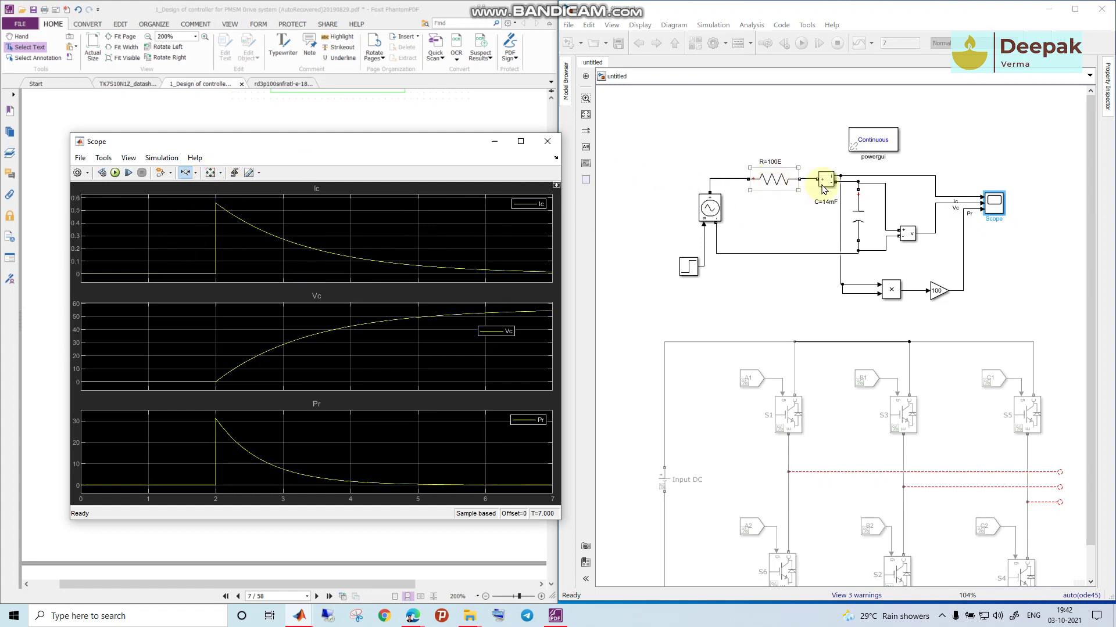
left_click(785, 199)
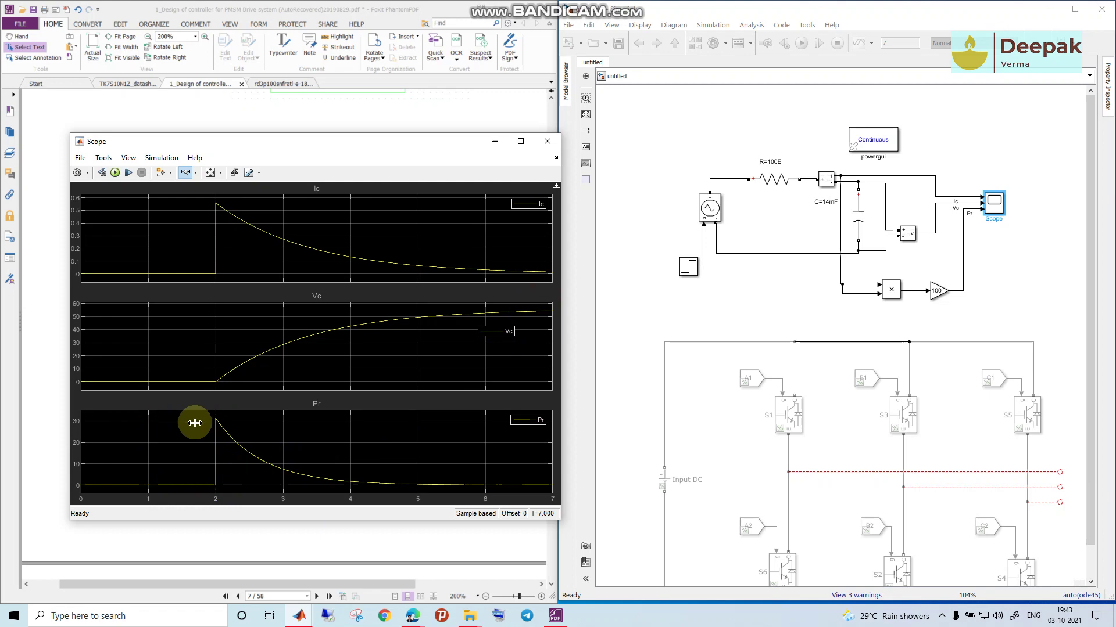
left_click_drag(298, 142, 679, 163)
scroll(191, 326, "up", 6)
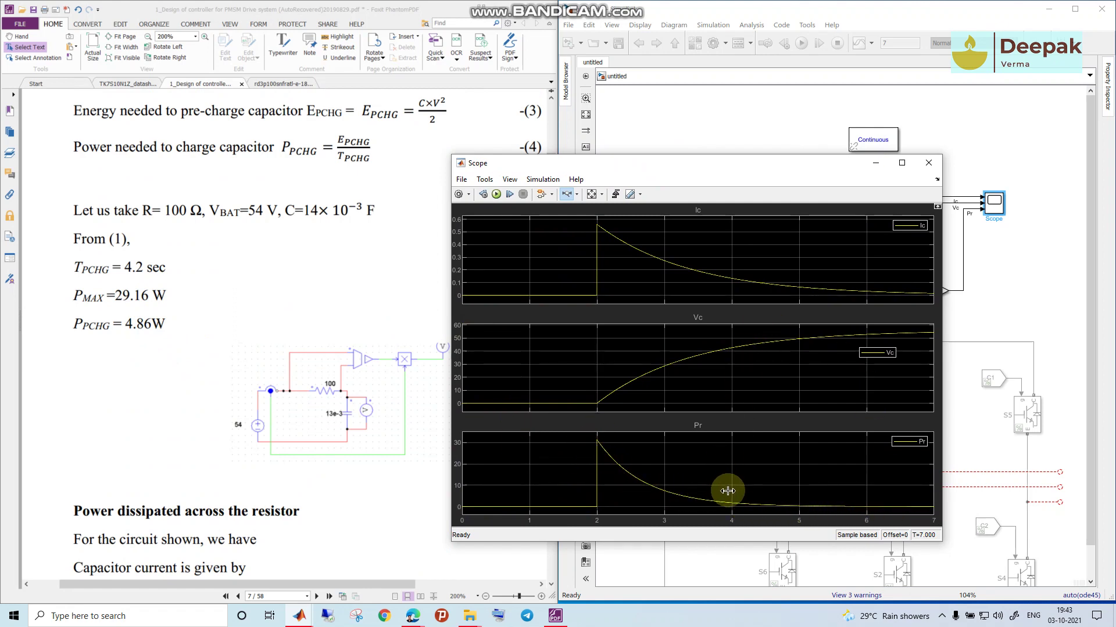
- Maximize the scope, restore it to a window, and scroll the PDF to page 8's 3 Watt result
left_click(900, 163)
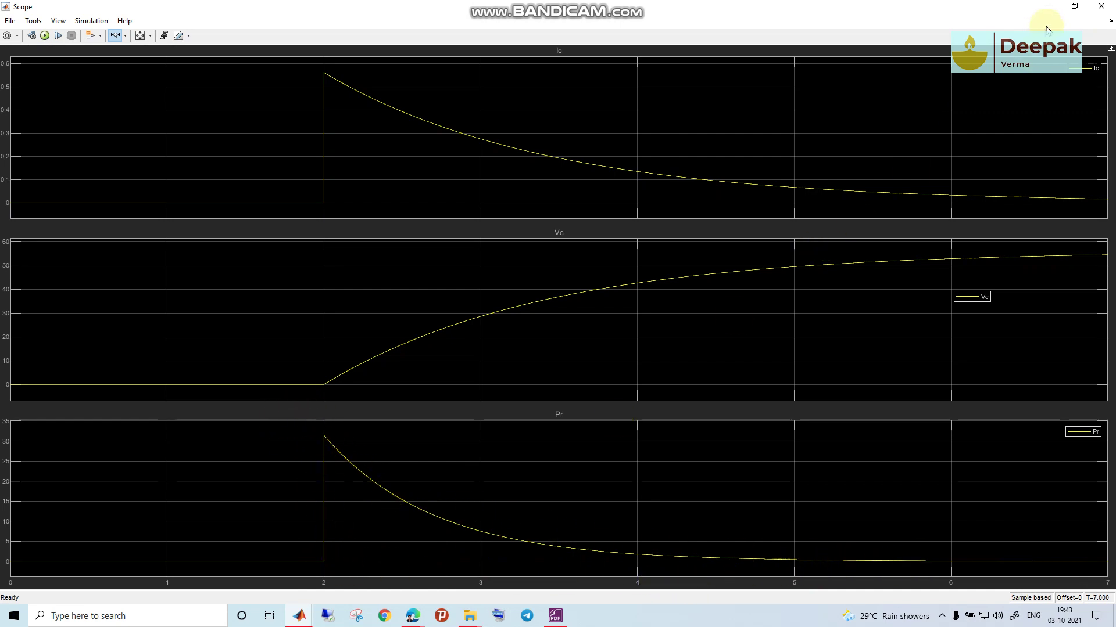
left_click(1074, 7)
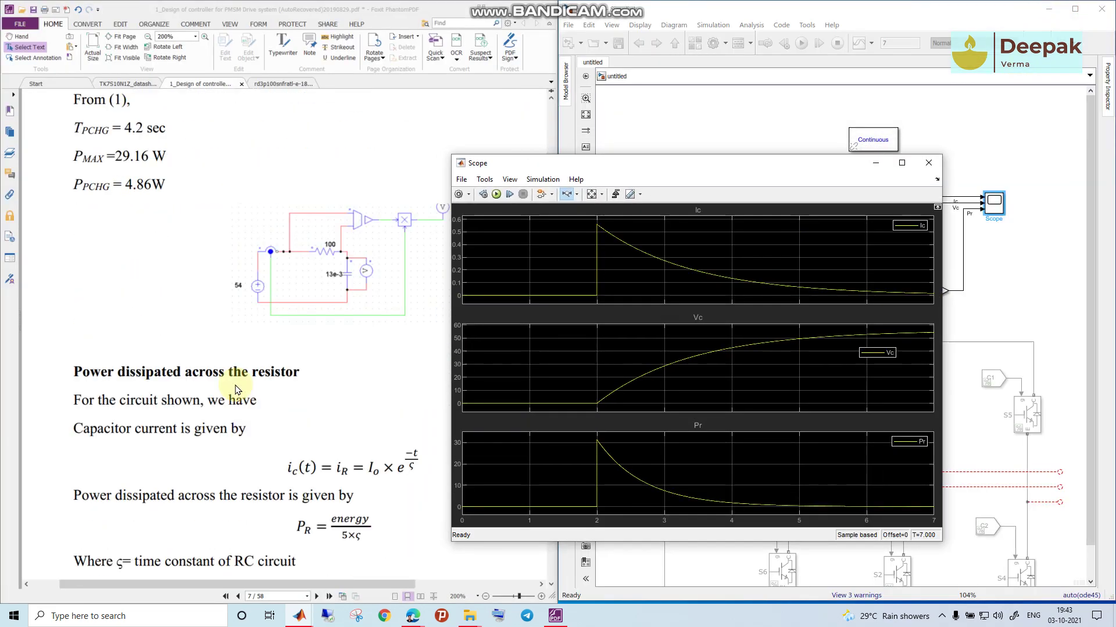
scroll(235, 390, "down", 10)
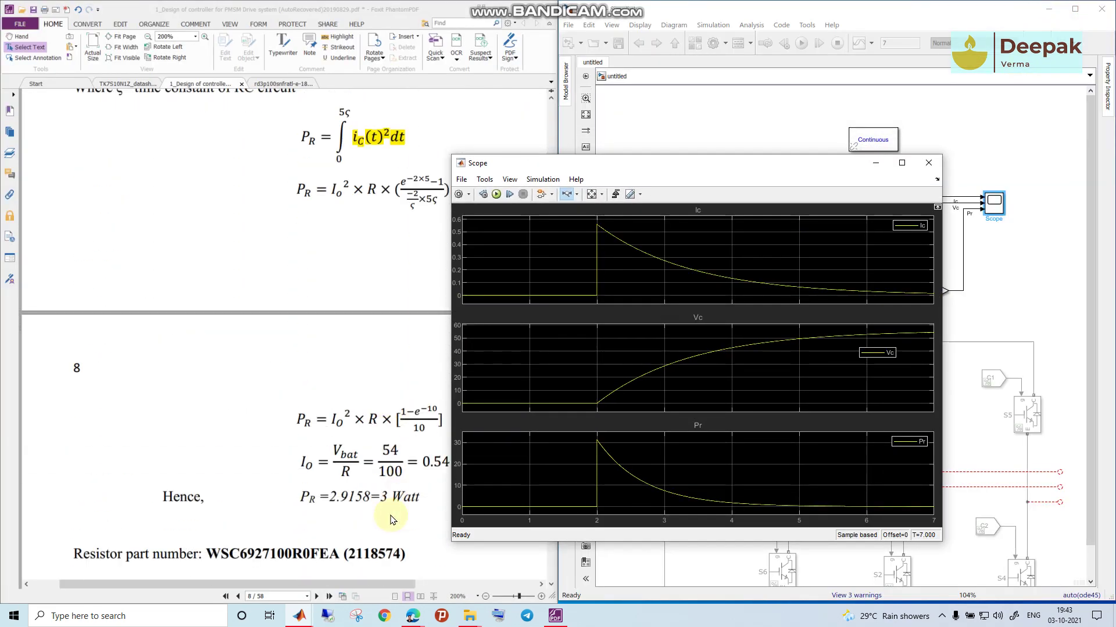
- Hide the scope and highlight the resistor part number on PDF page 8
left_click(878, 165)
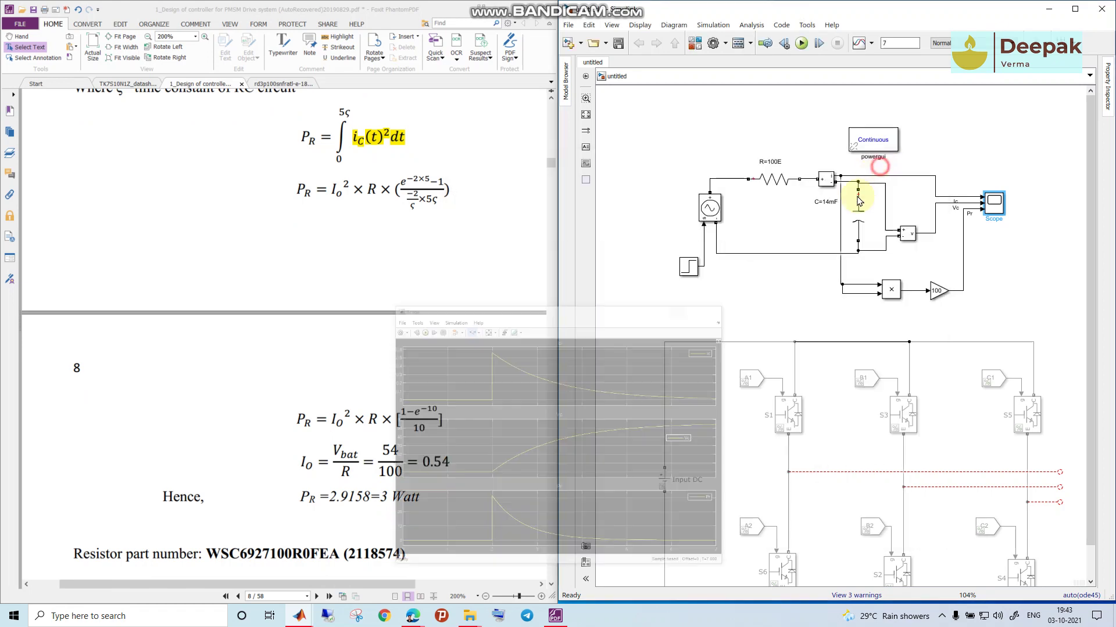
scroll(394, 483, "down", 2)
left_click_drag(414, 475, 206, 472)
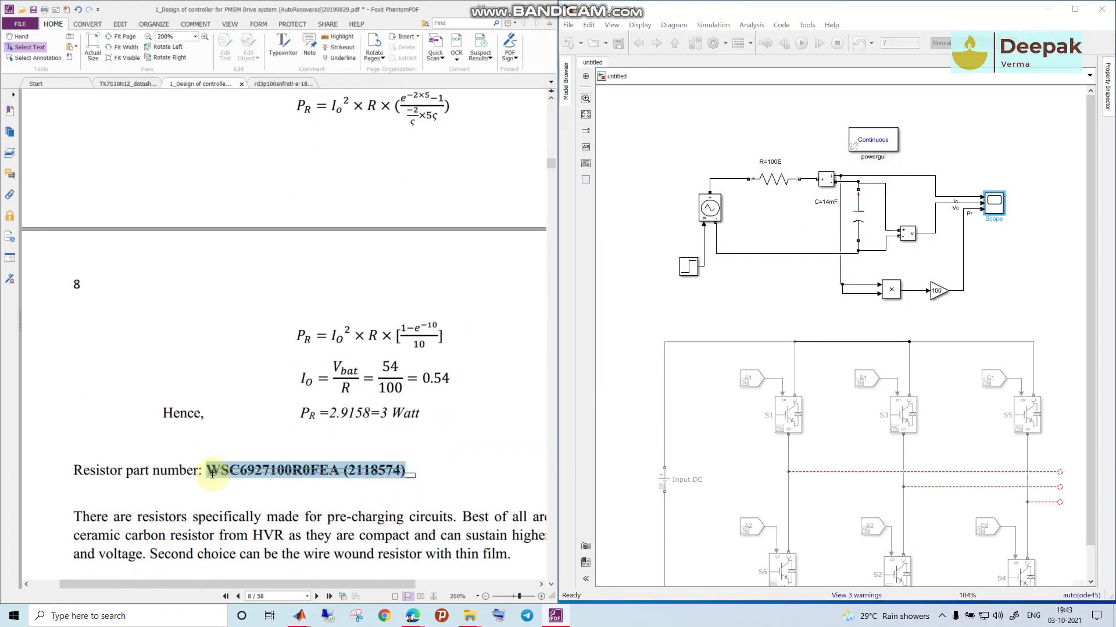
left_click(273, 503)
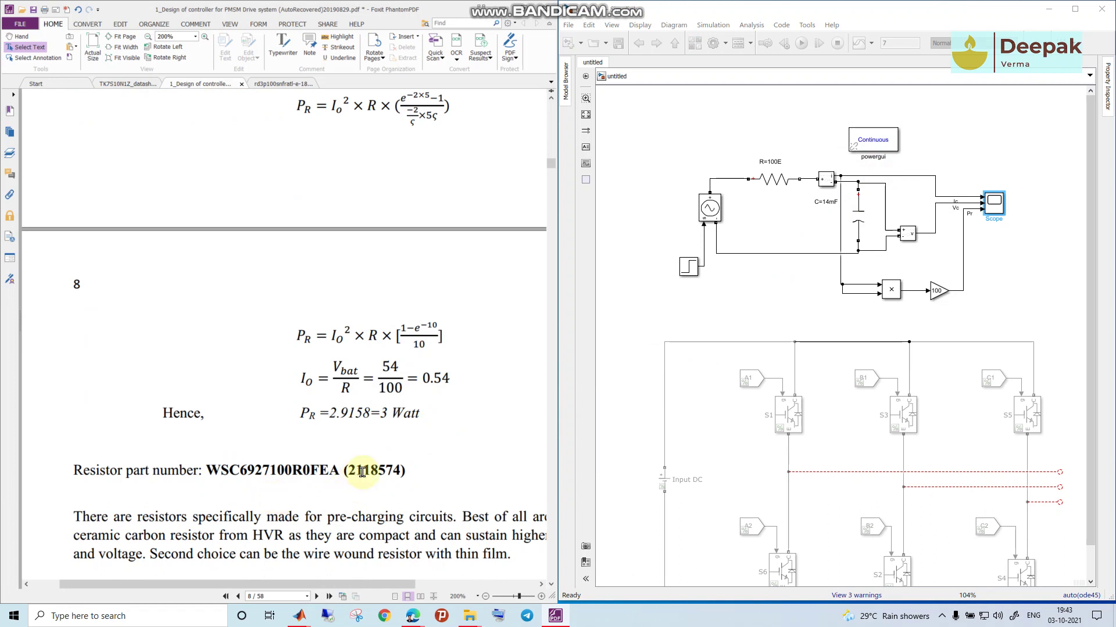
- Highlight the PR=2.9158=3 Watt result, then return focus to the Simulink model
left_click_drag(420, 412, 363, 413)
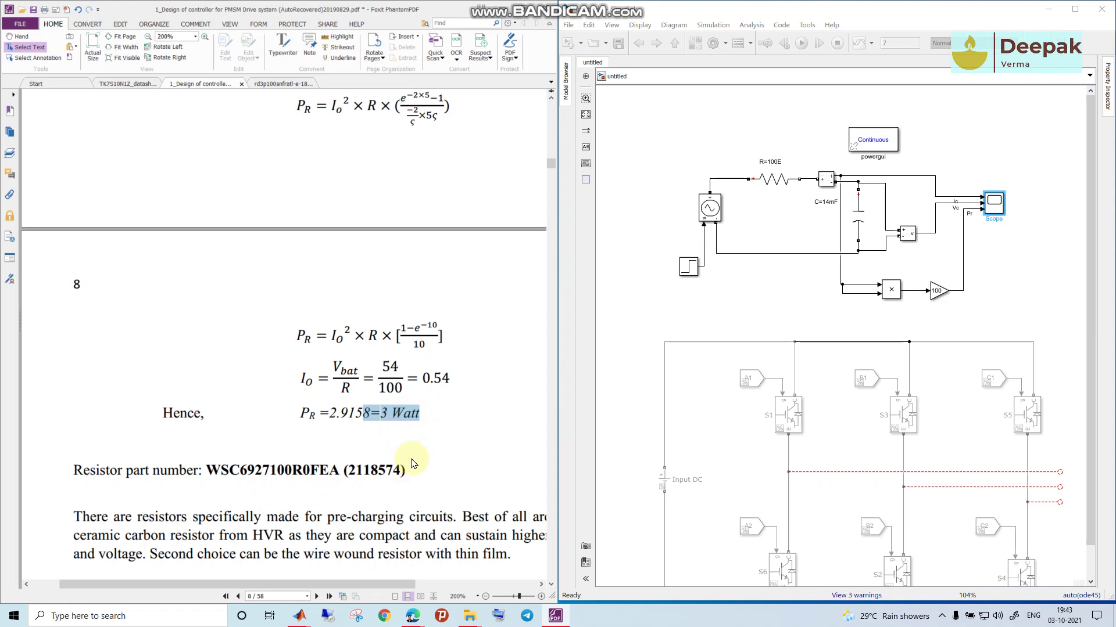
left_click(433, 452)
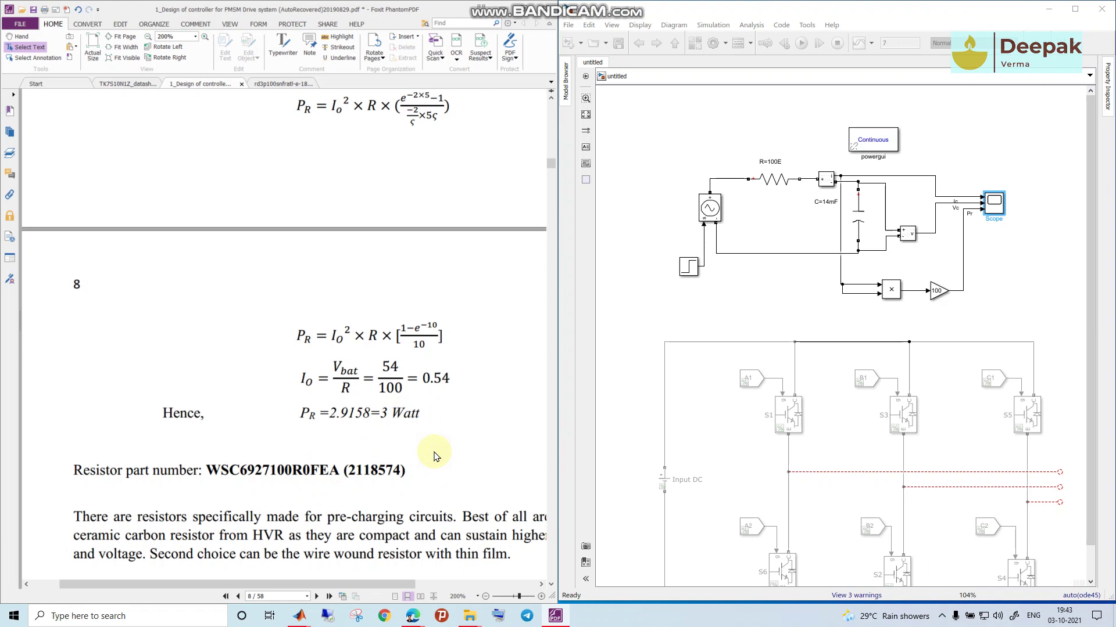
left_click(787, 314)
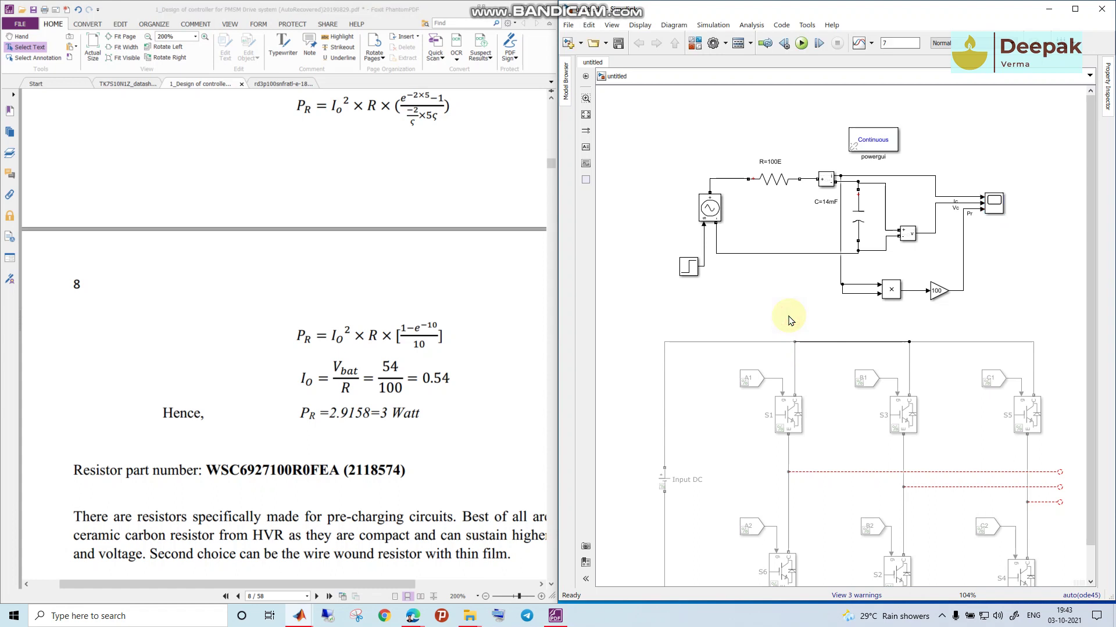